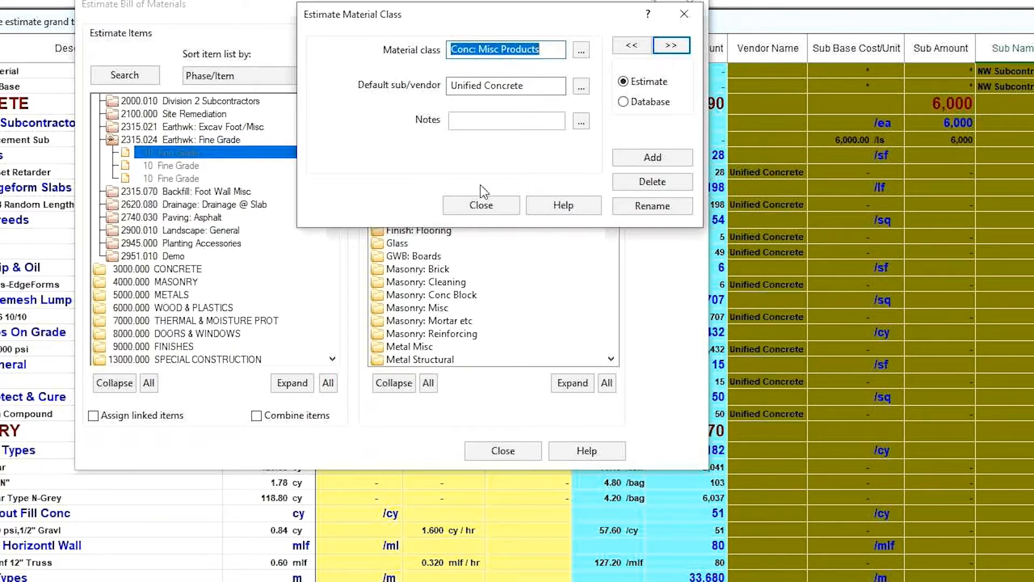
Close the material class settings and highlight the Unified Concrete vendor names and the subcontractor names in the estimate
left_click(481, 203)
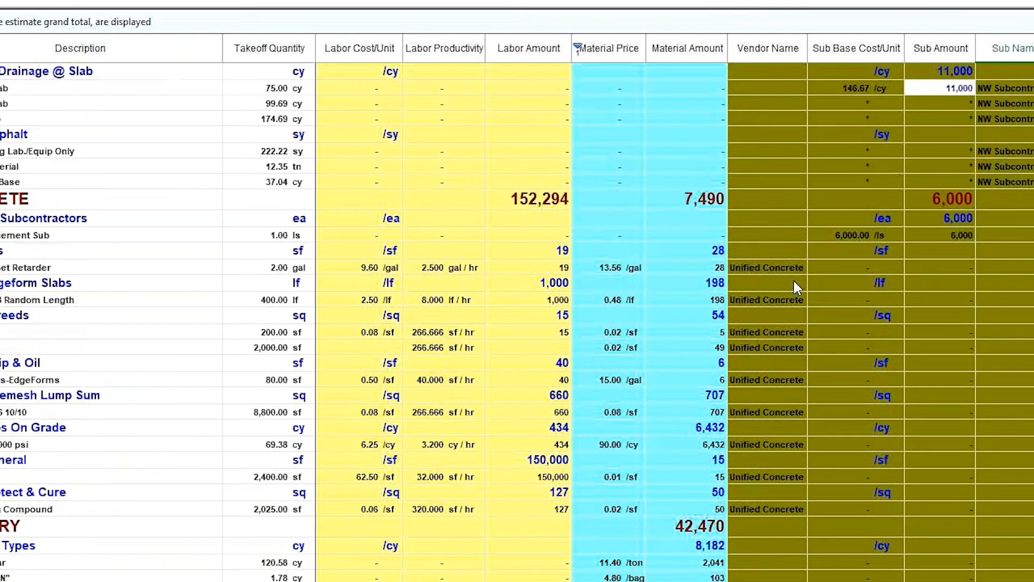
left_click(757, 282)
left_click_drag(757, 282, 748, 506)
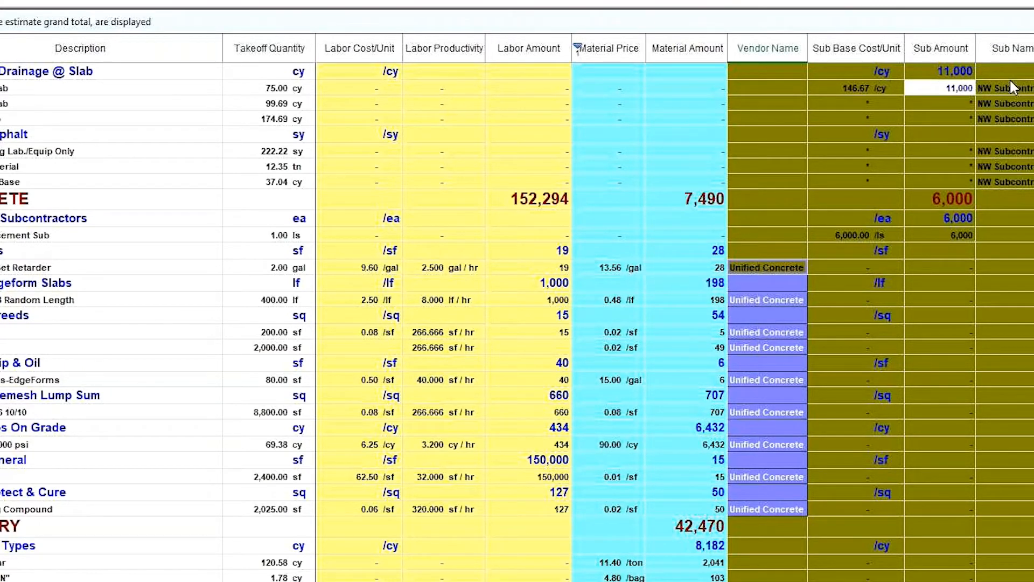
left_click_drag(1010, 83, 1006, 181)
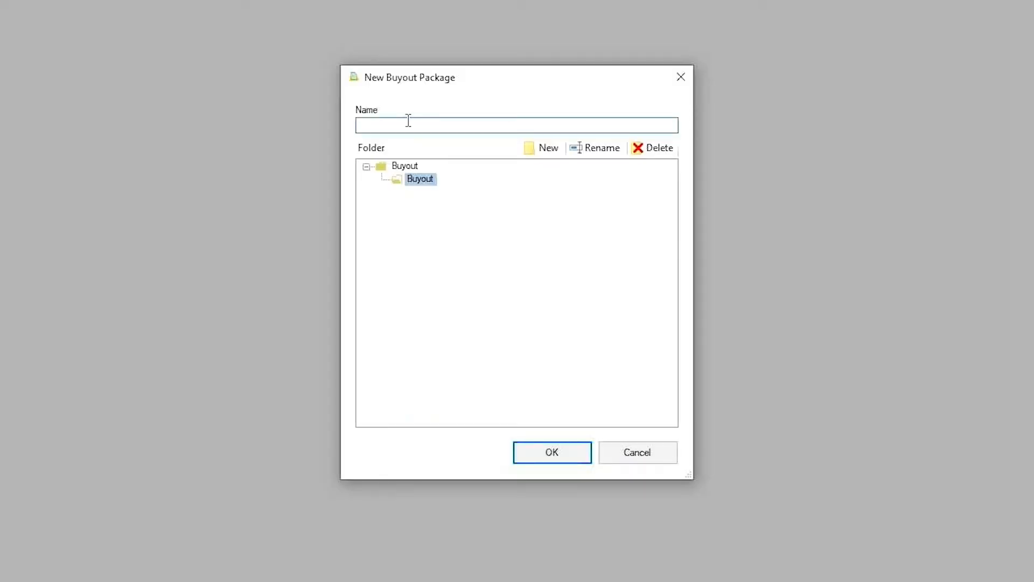
Create a new buyout package named Presentation in the Buyout folder
type("Presentation")
left_click(565, 455)
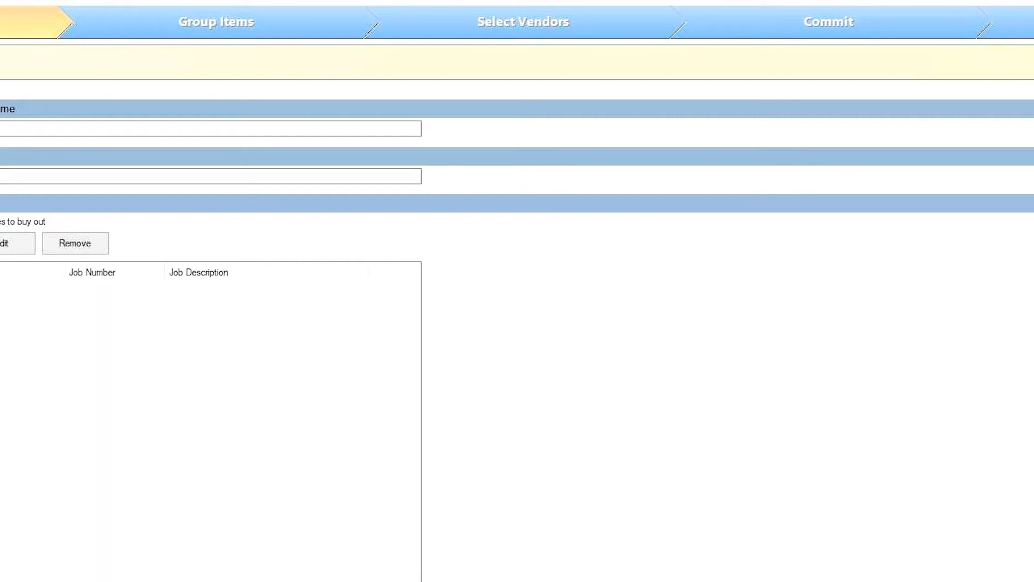
mouse_move(119, 12)
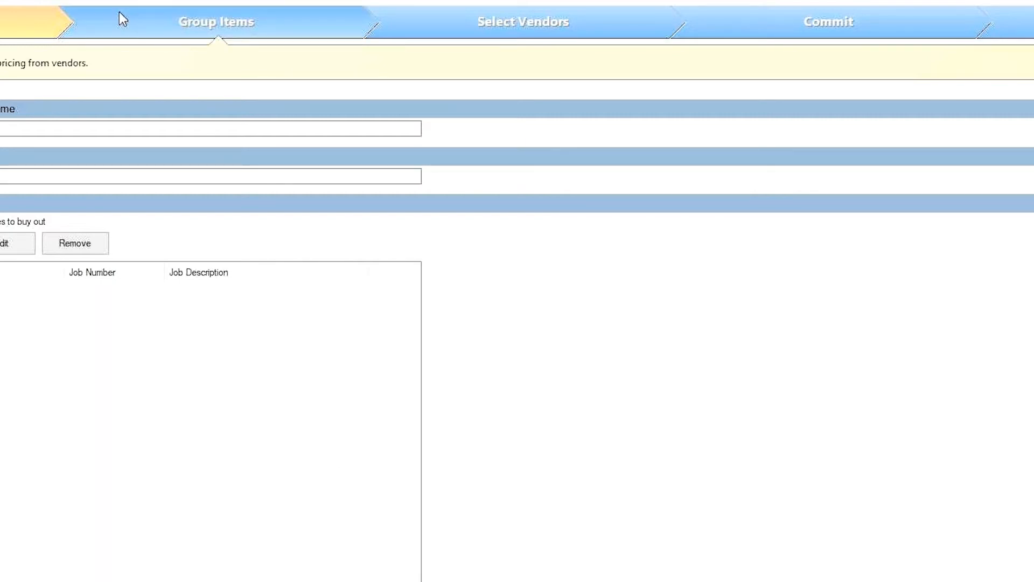
mouse_move(507, 16)
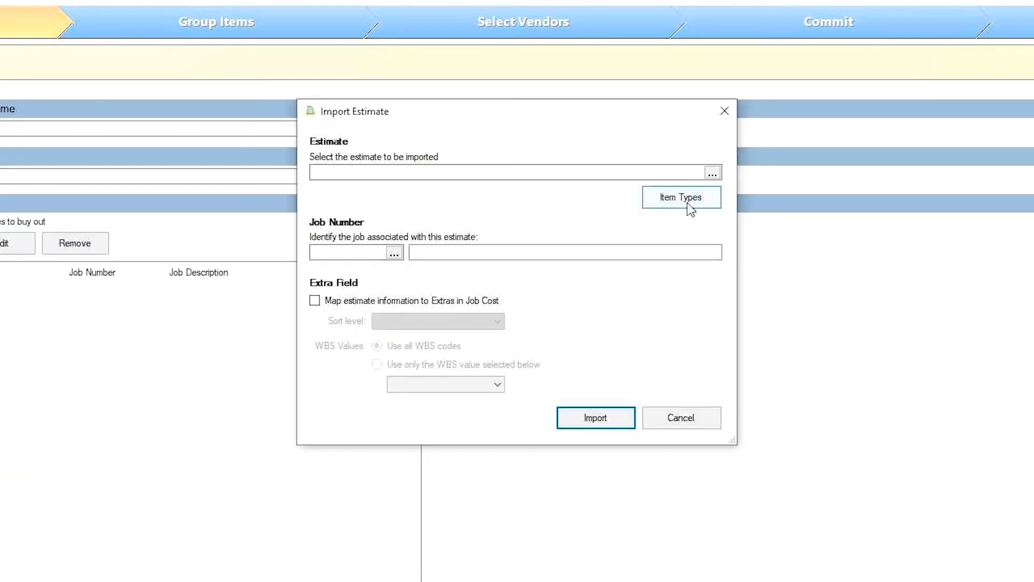
Review the item types included in the import, and choose Estimate 1 from Demo Folder as the estimate to import
left_click(689, 199)
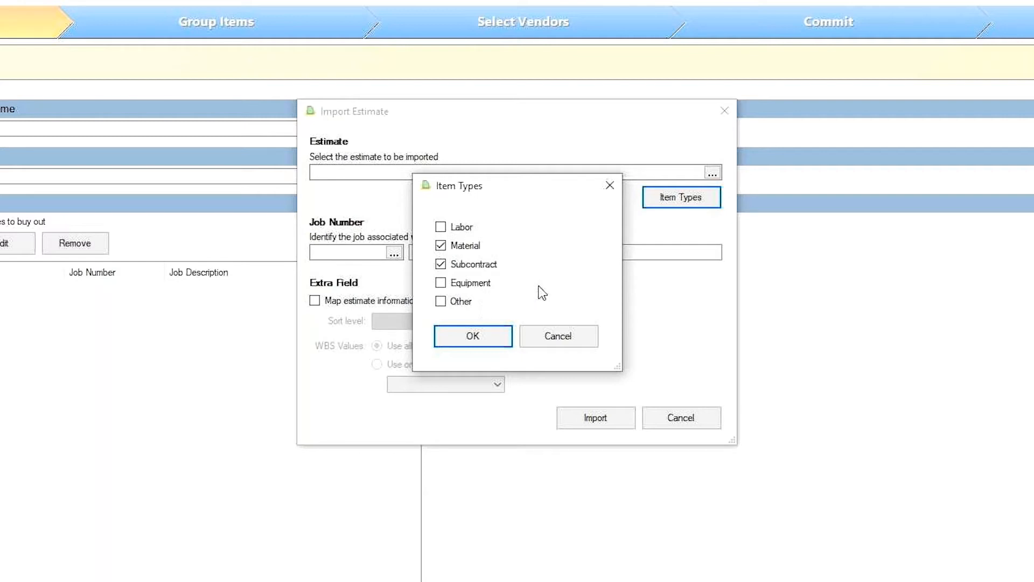
left_click(583, 326)
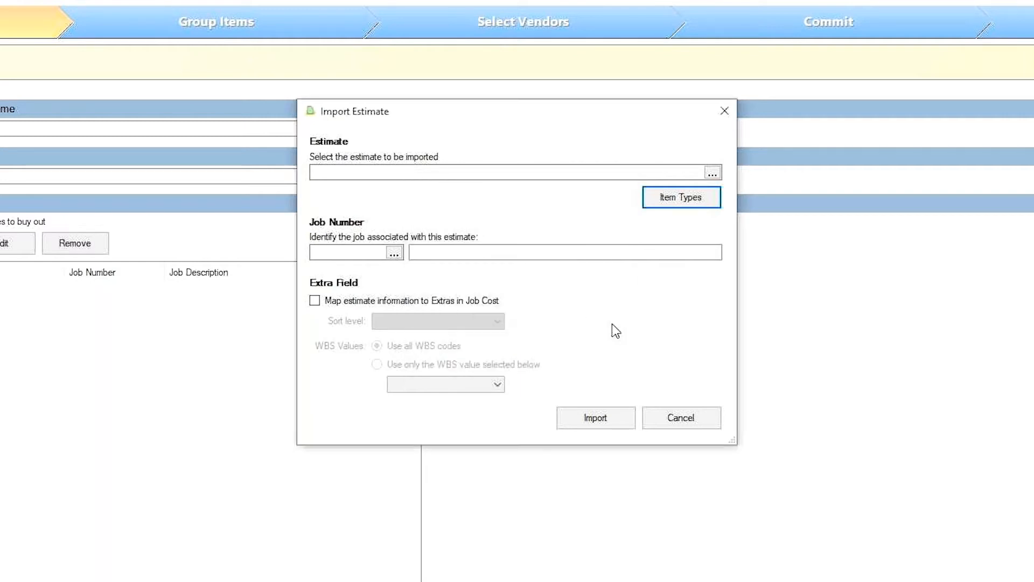
left_click(712, 173)
left_click(374, 137)
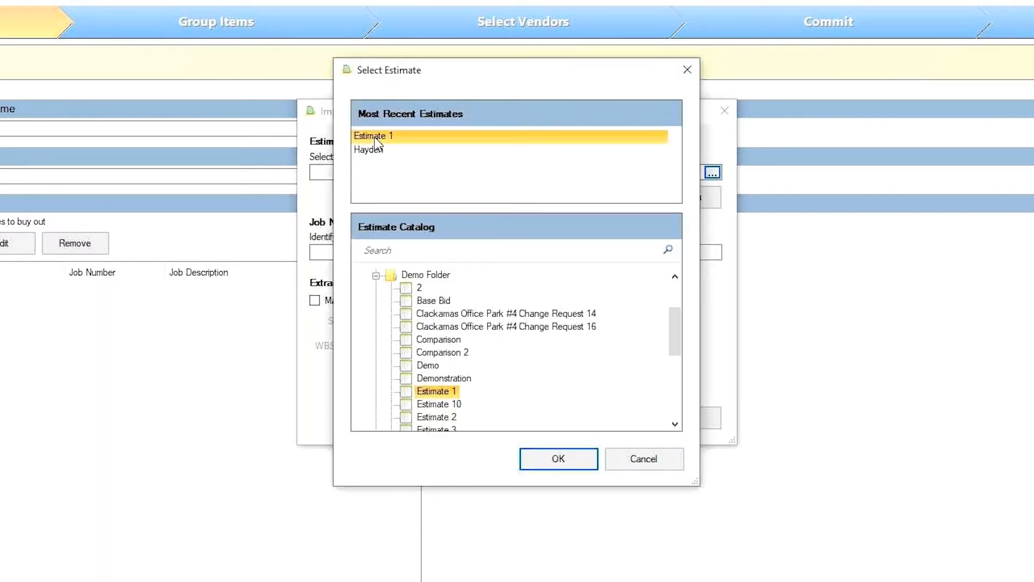
double_click(373, 137)
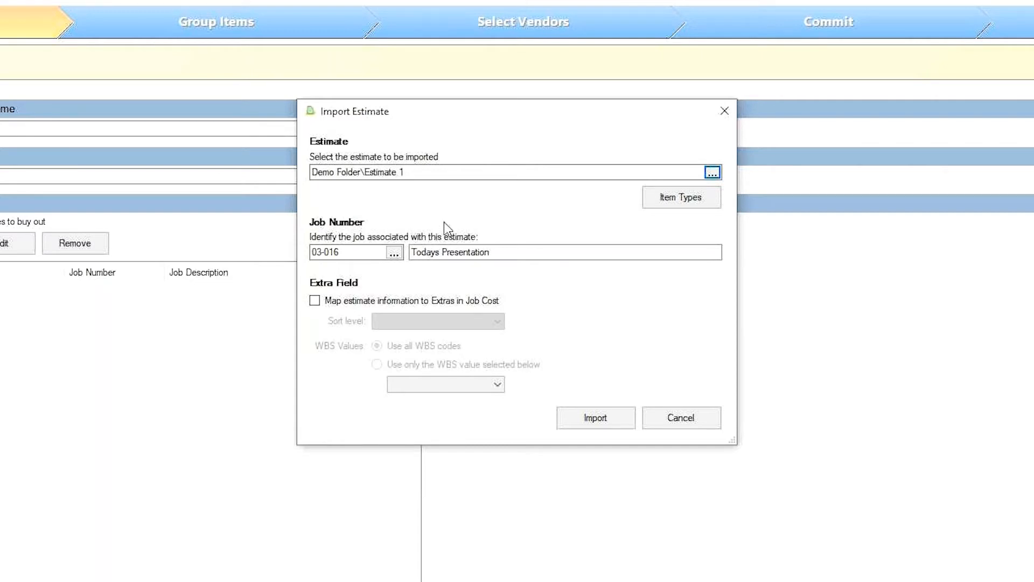
Associate the estimate with job 03-016 Todays Presentation, import it, and select it in the package's estimate list
left_click(393, 252)
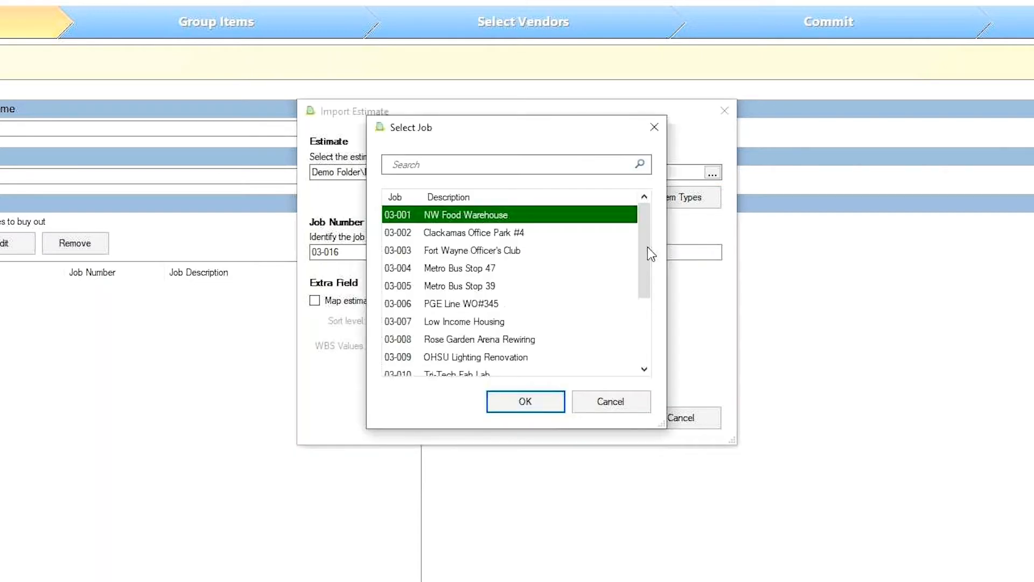
left_click_drag(648, 247, 649, 334)
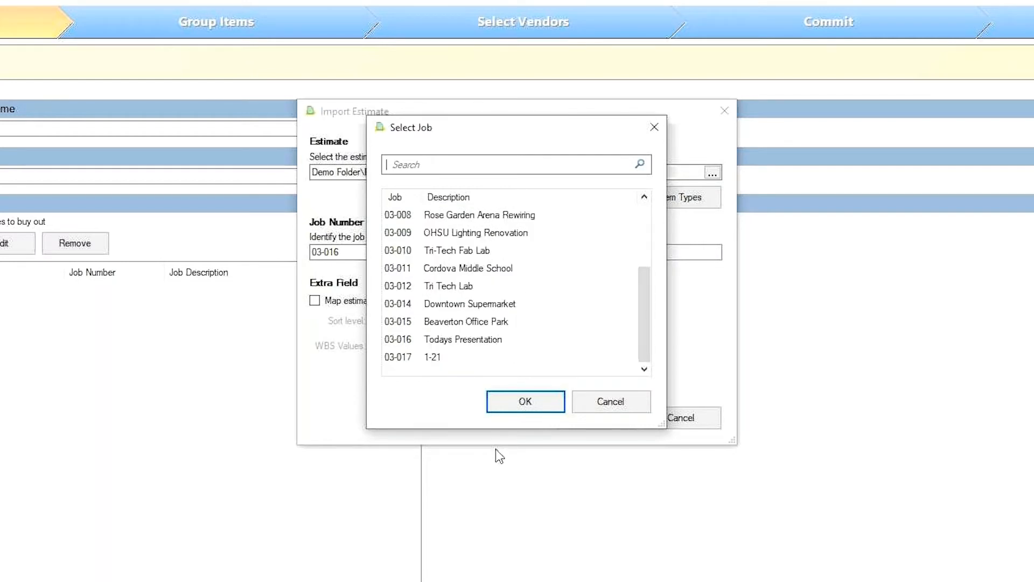
left_click(526, 403)
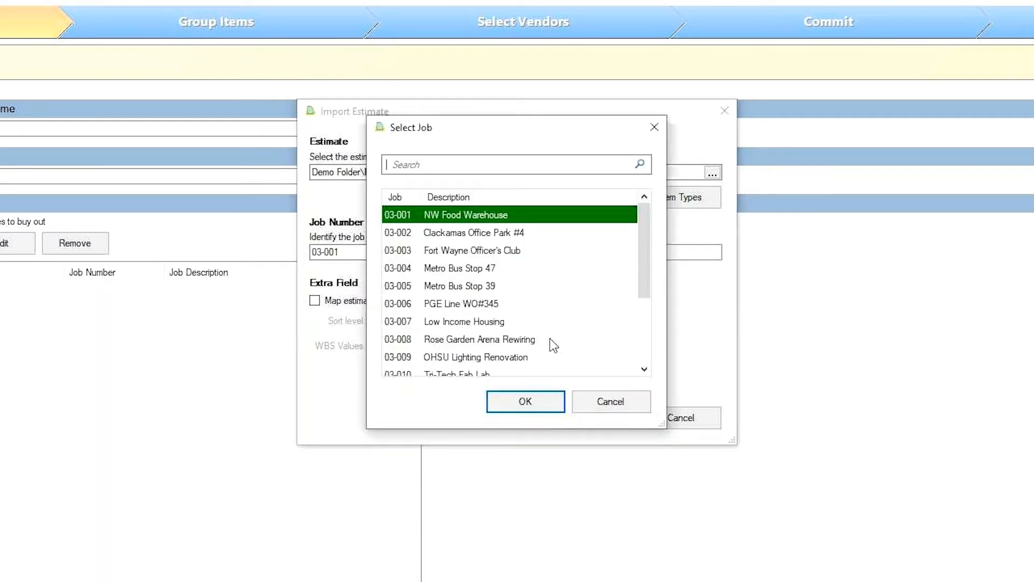
scroll(554, 345, "down", 3)
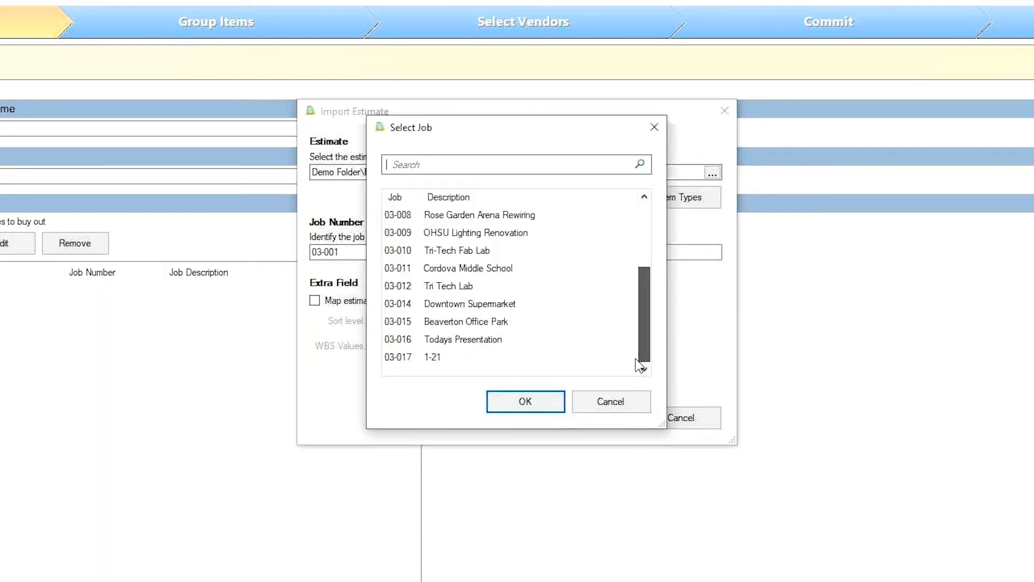
double_click(416, 341)
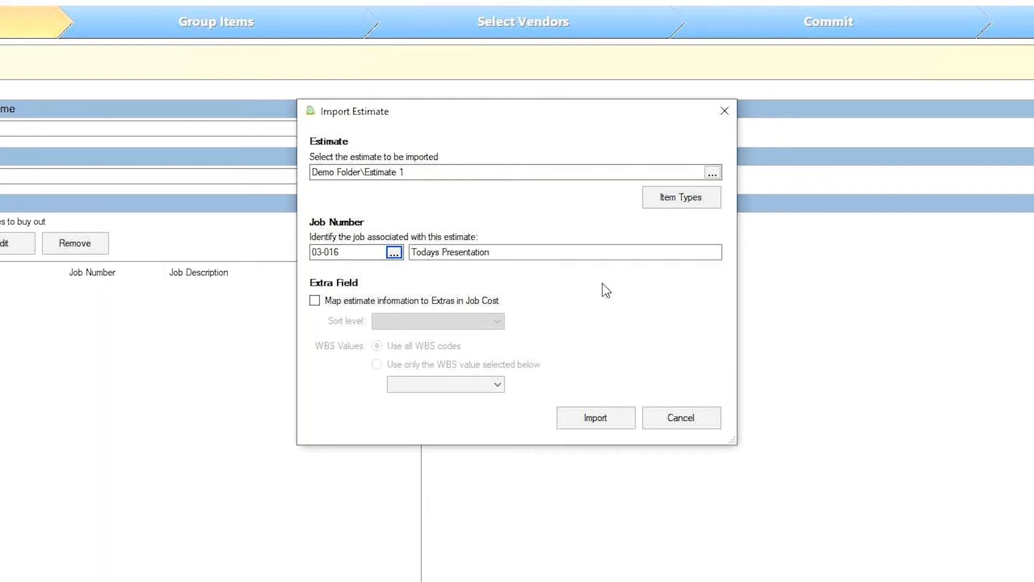
left_click(604, 413)
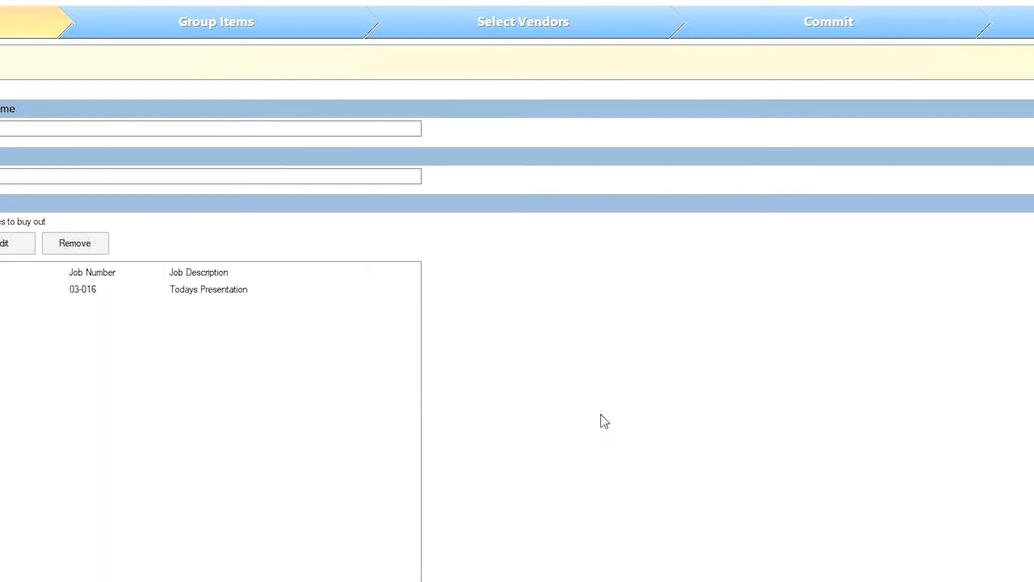
left_click(10, 289)
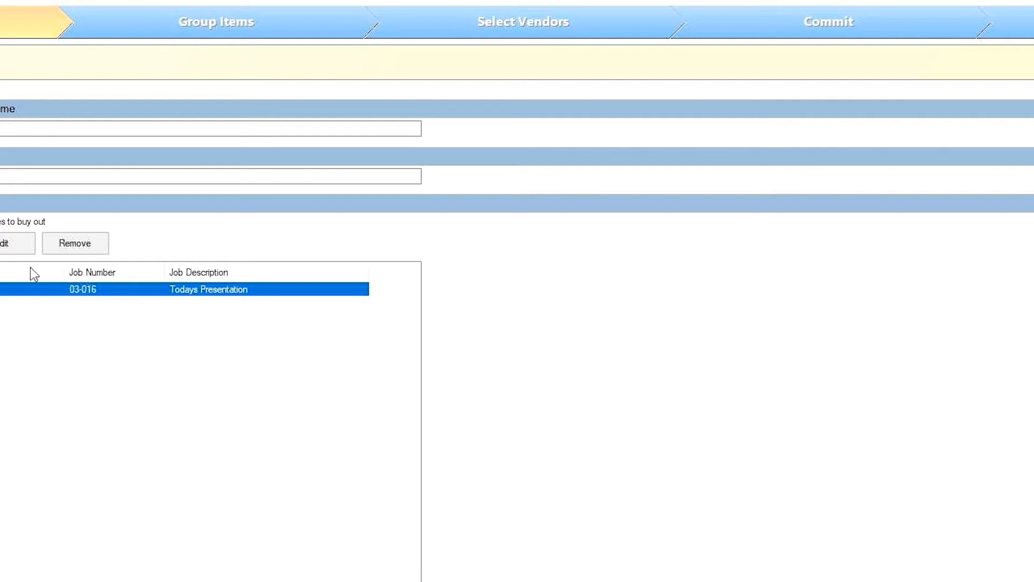
Go to the Group Items stage and examine the imported items and their assigned quote groups
left_click(208, 25)
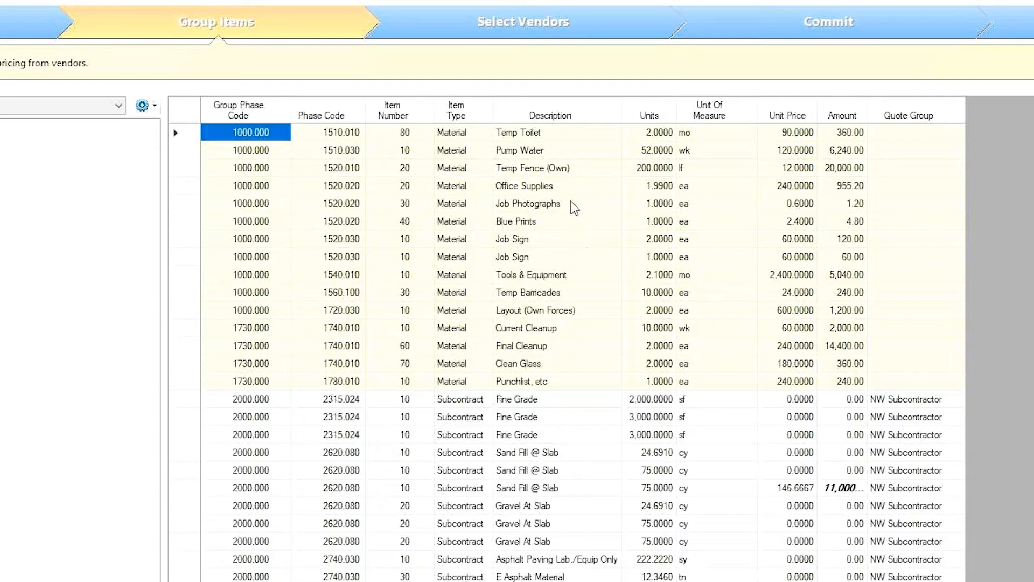
scroll(457, 206, "down", 2)
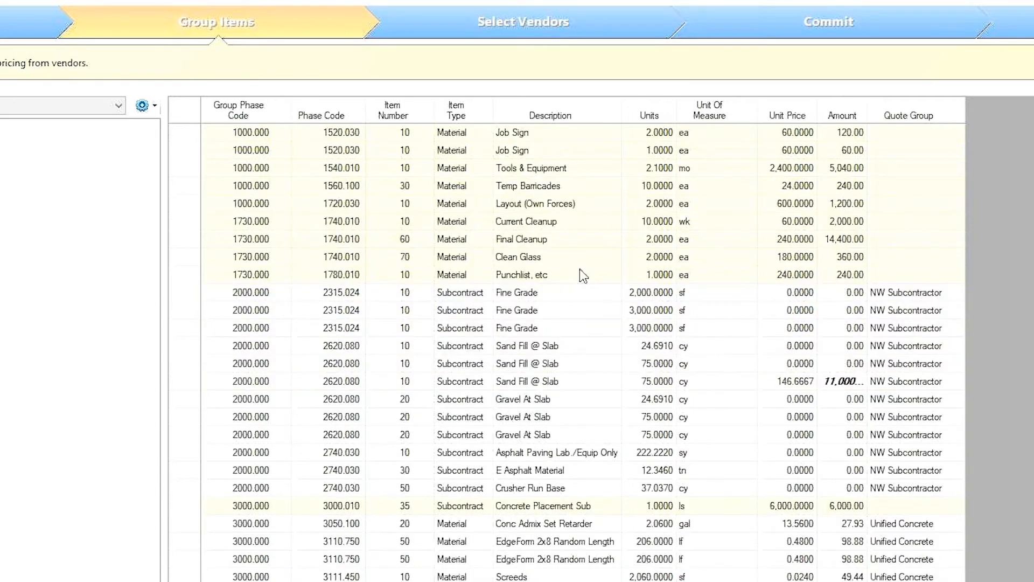
scroll(646, 369, "down", 1)
scroll(645, 369, "down", 2)
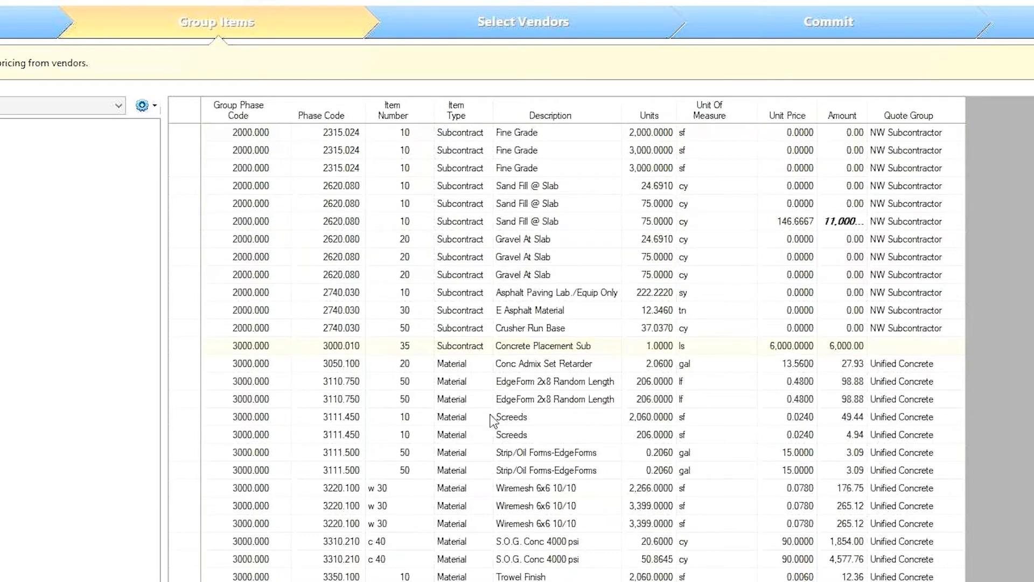
scroll(488, 415, "up", 2)
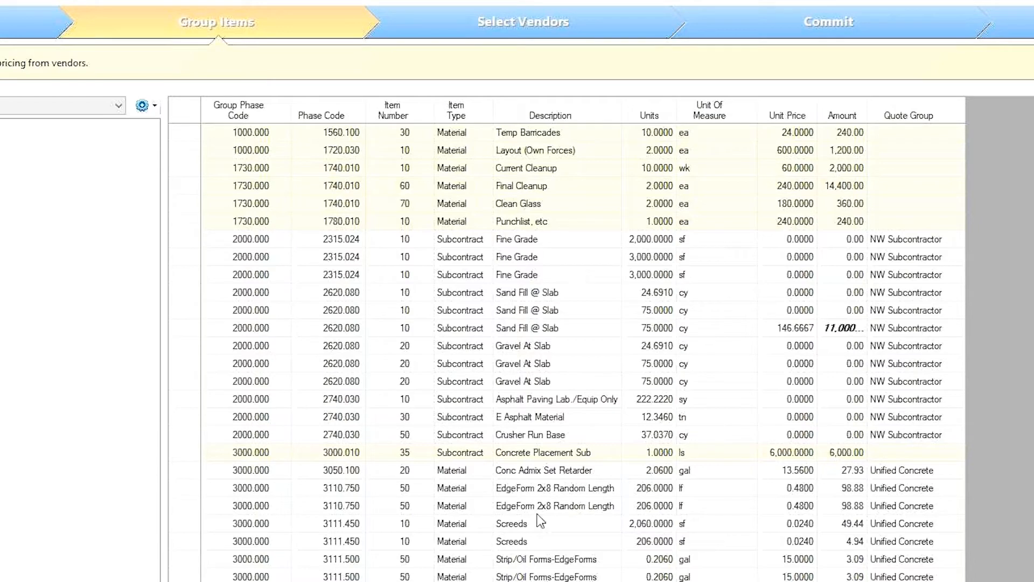
scroll(539, 520, "down", 3)
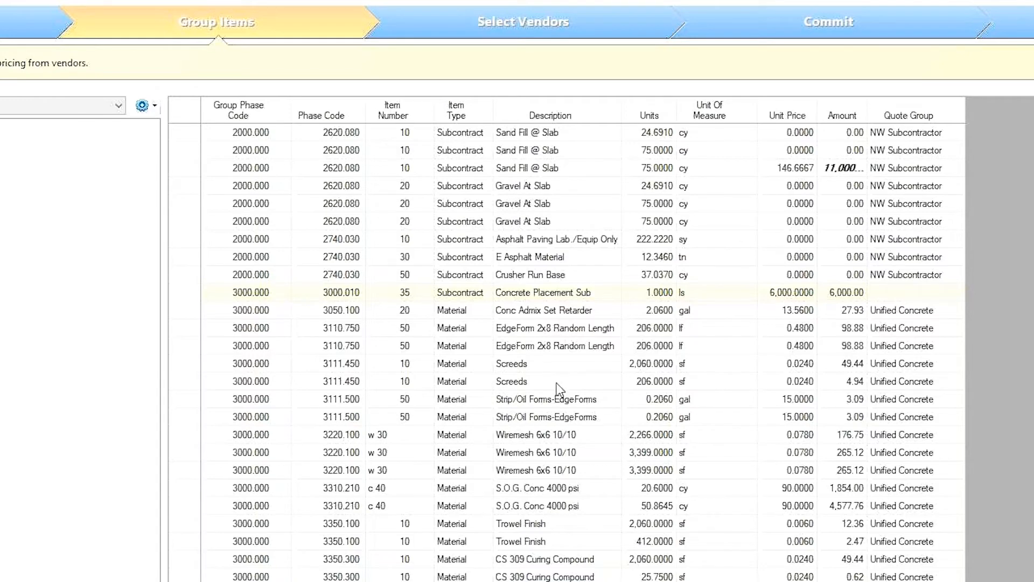
scroll(534, 384, "up", 6)
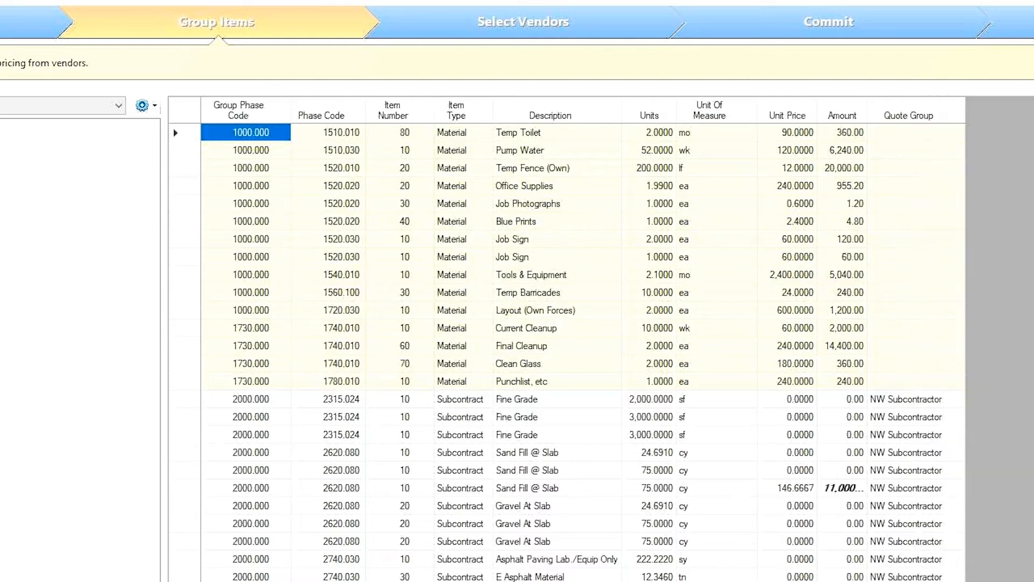
Filter the item list by the Subcontract type, and apply the Material type option
left_click(7, 1)
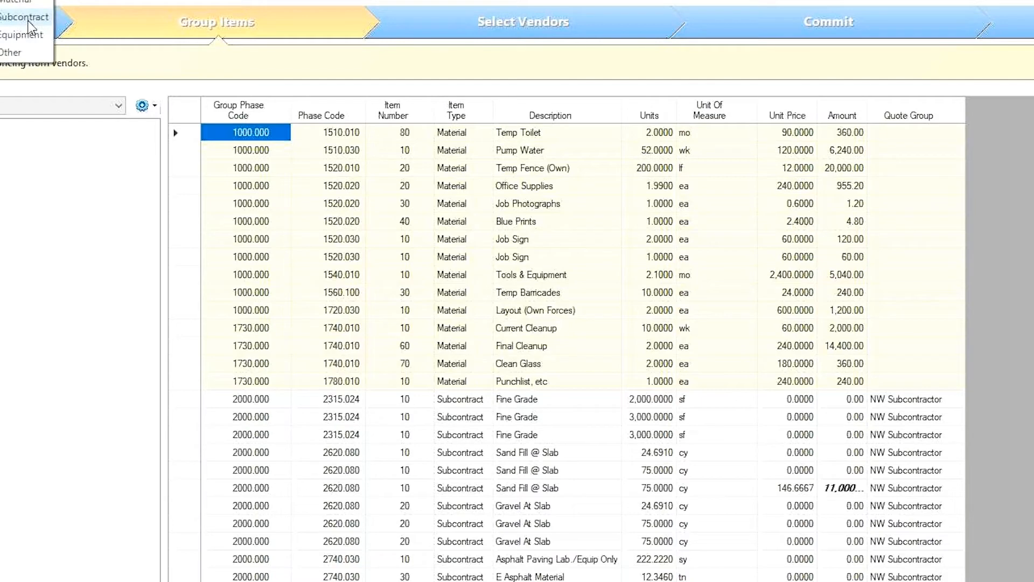
left_click(27, 17)
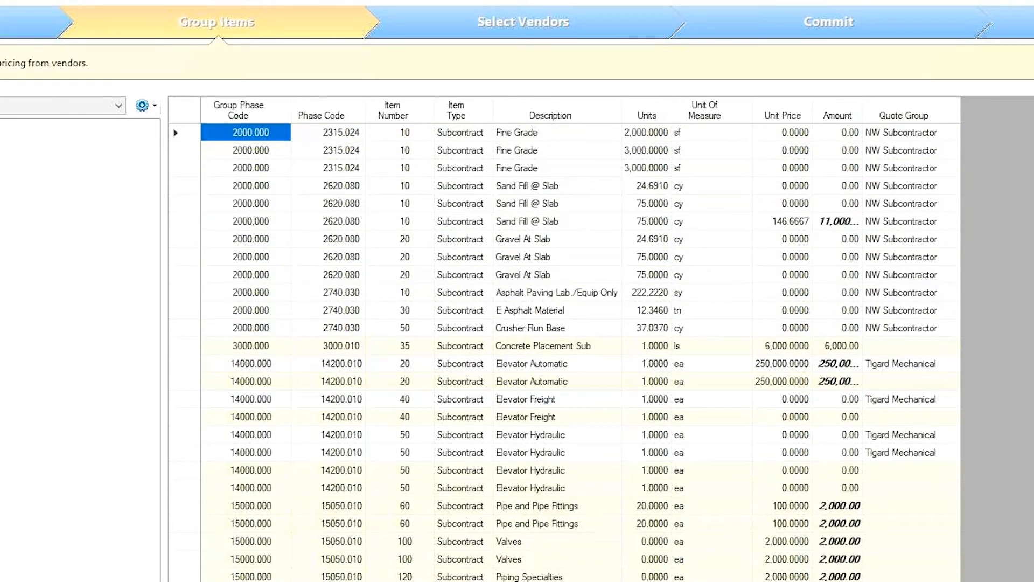
left_click(23, 2)
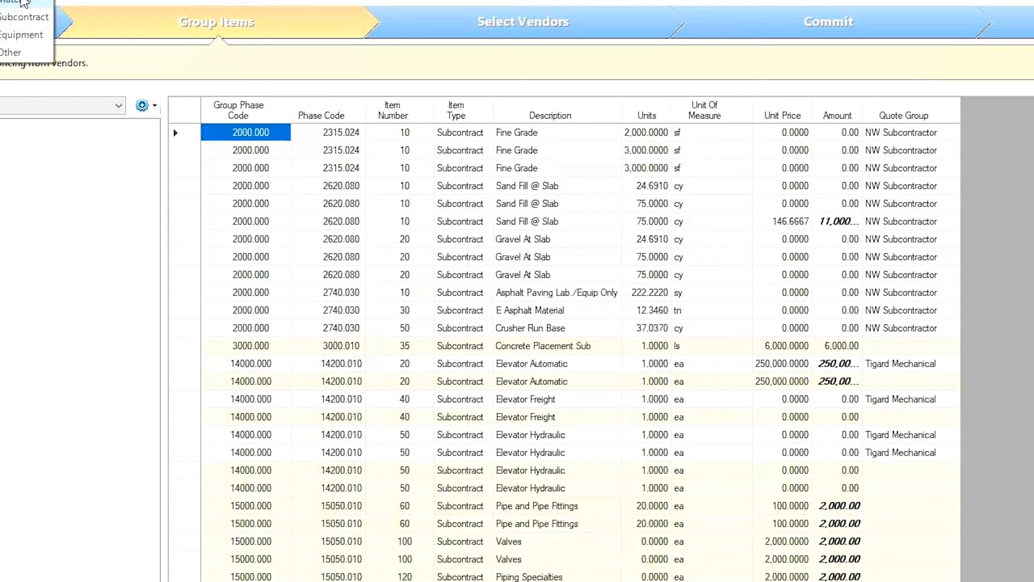
left_click(23, 3)
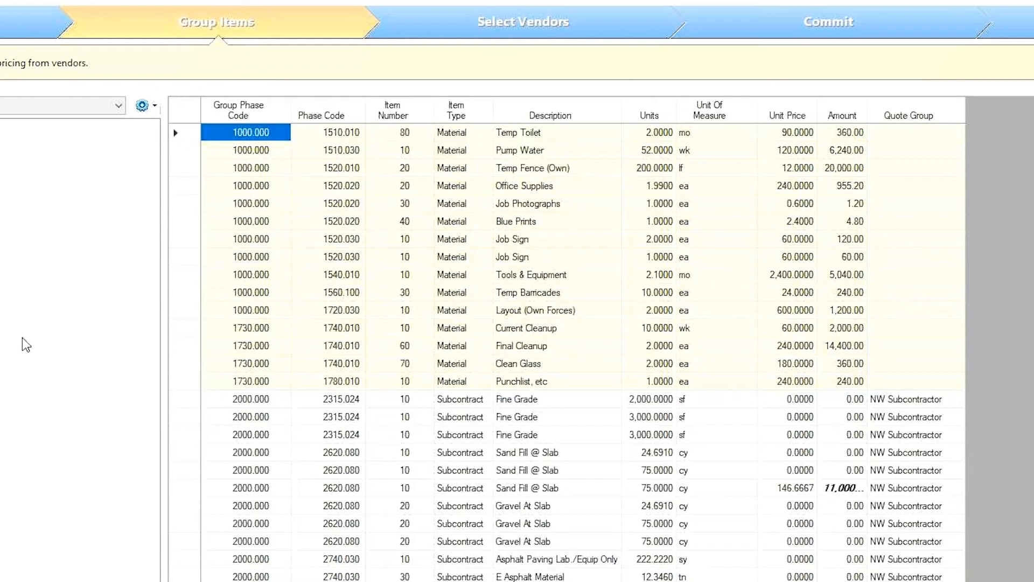
Examine the imported items under several alternative arrangements of the item list, including those showing location and WBS 02
left_click(48, 110)
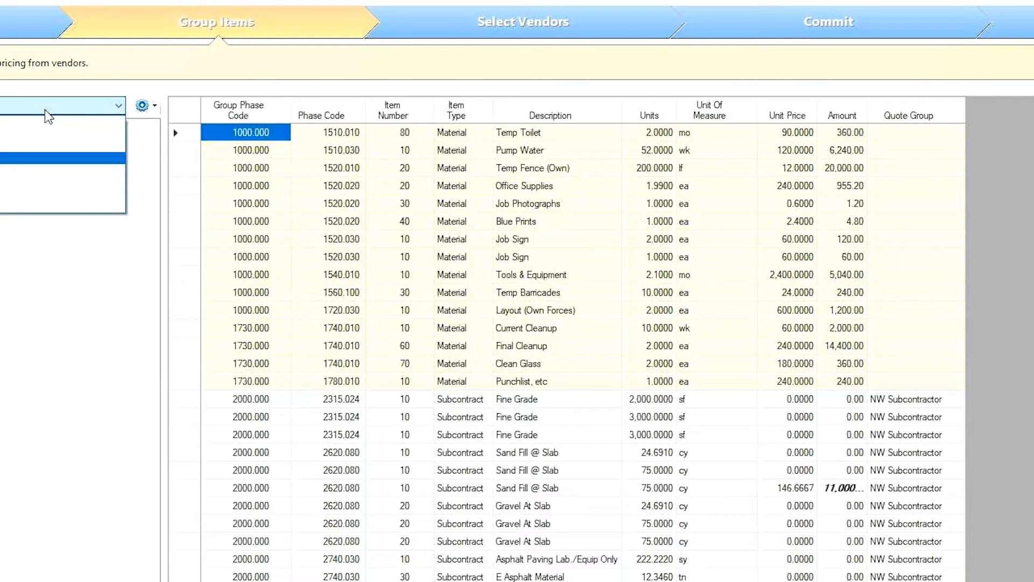
key("Down")
key("Return")
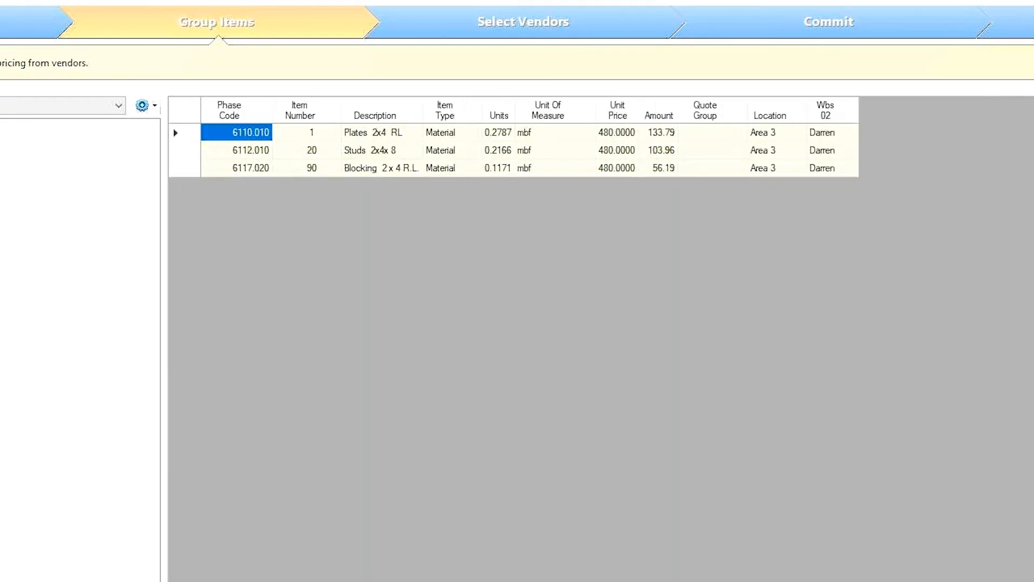
key("Down")
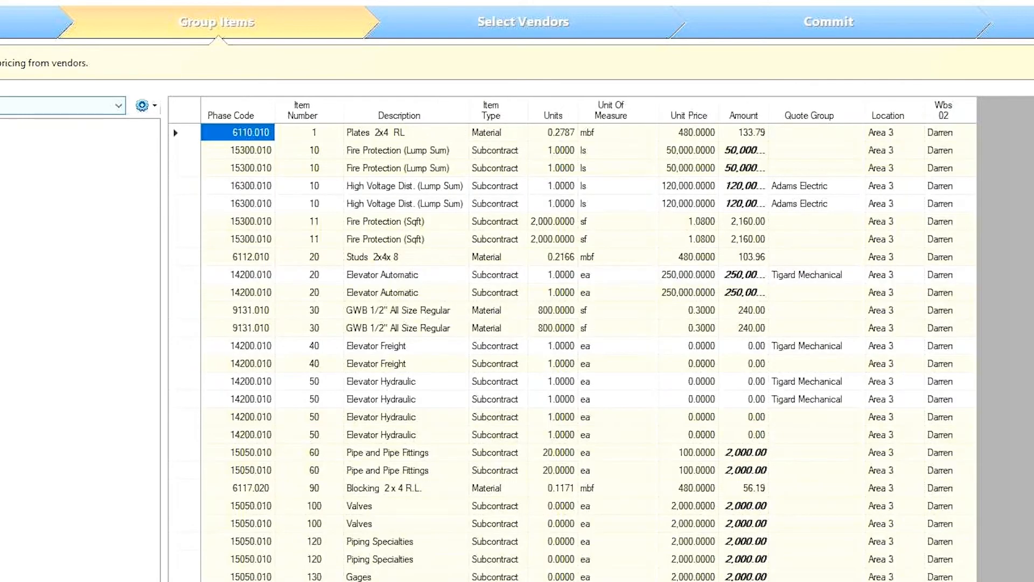
left_click(59, 106)
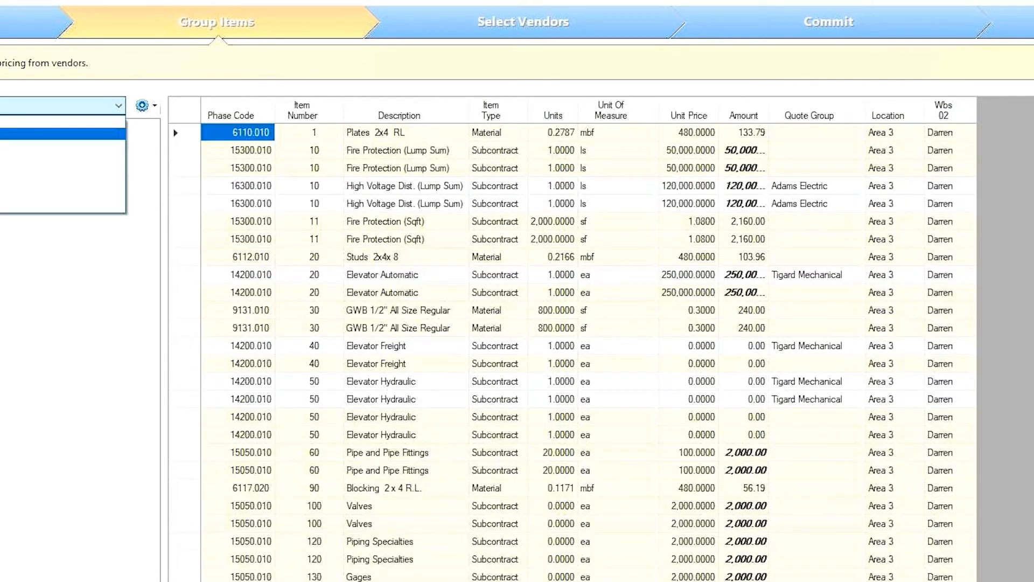
left_click(59, 134)
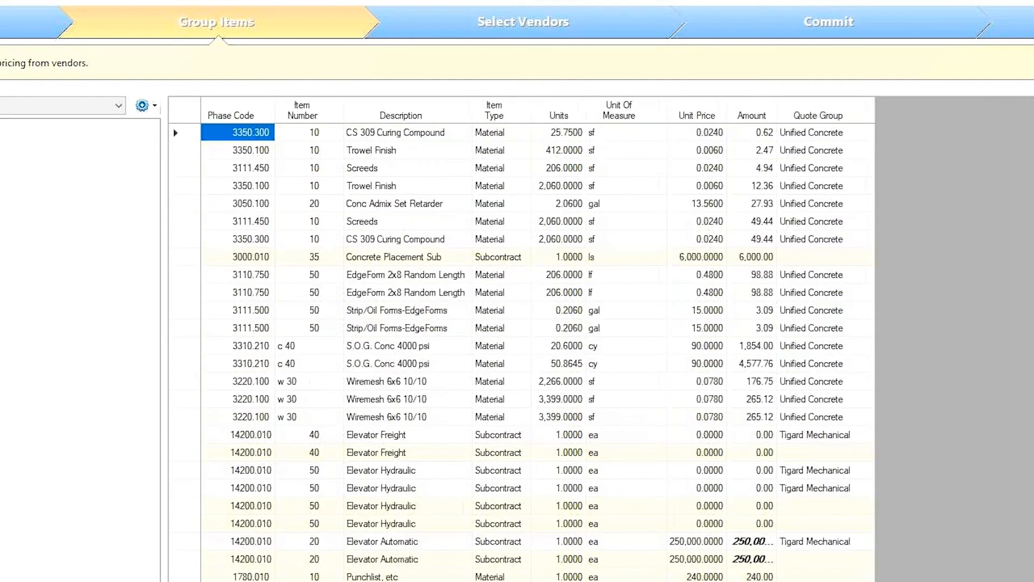
left_click(60, 106)
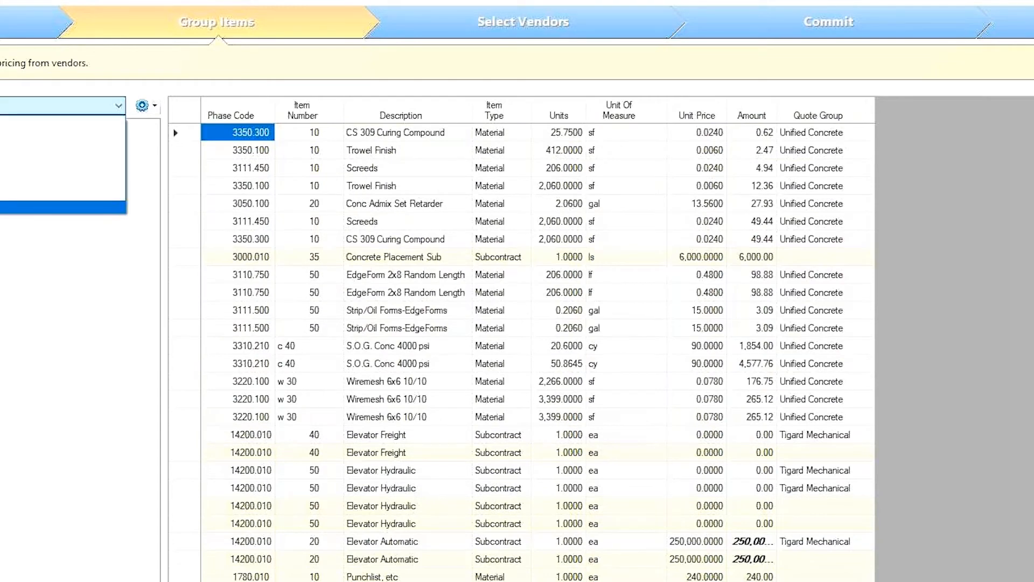
left_click(59, 207)
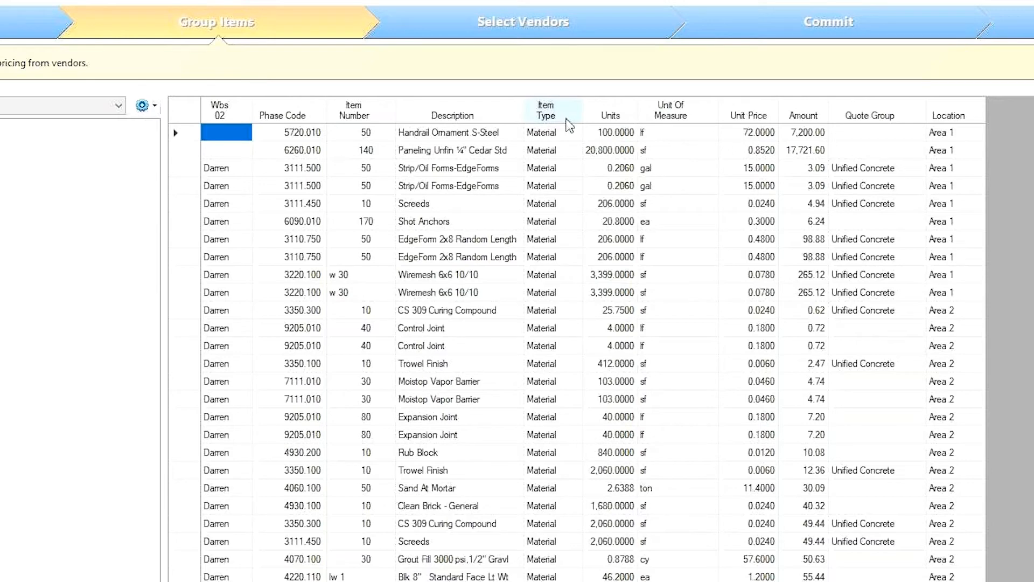
Arrange the items by group phase and assign the Shot Anchors item in phase 6000.000 to a new quote group named Framing
left_click(54, 105)
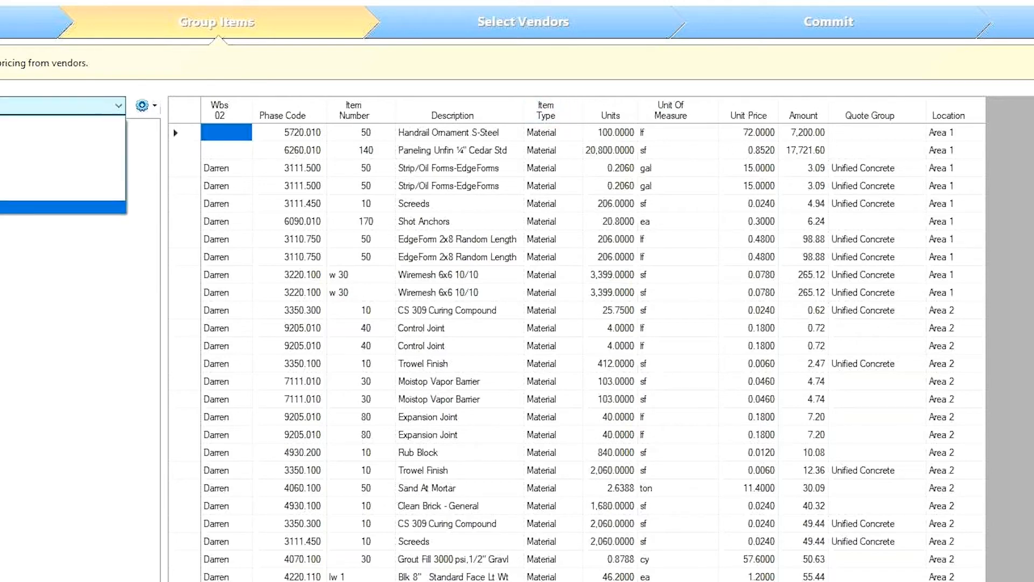
left_click(52, 158)
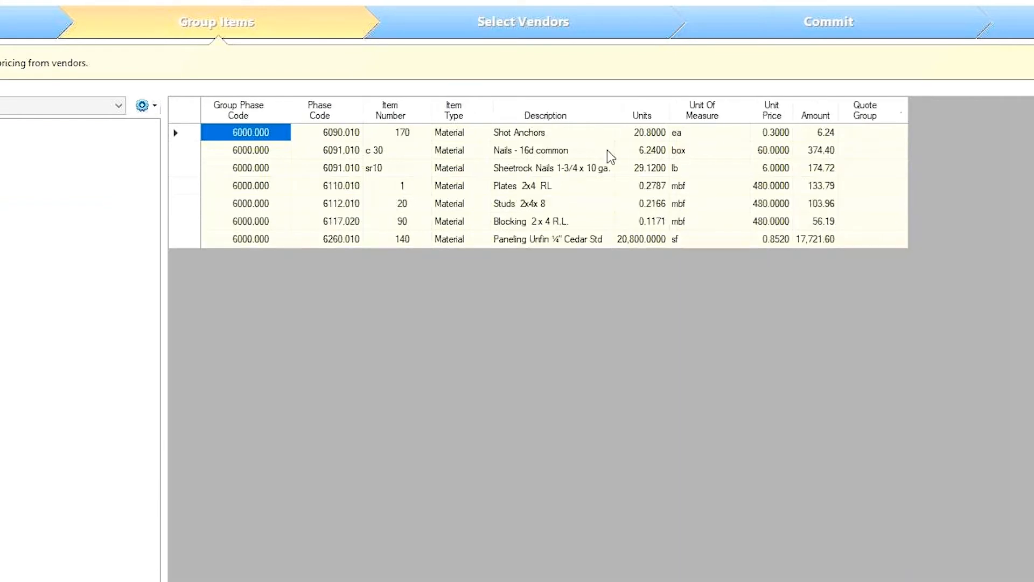
left_click(889, 138)
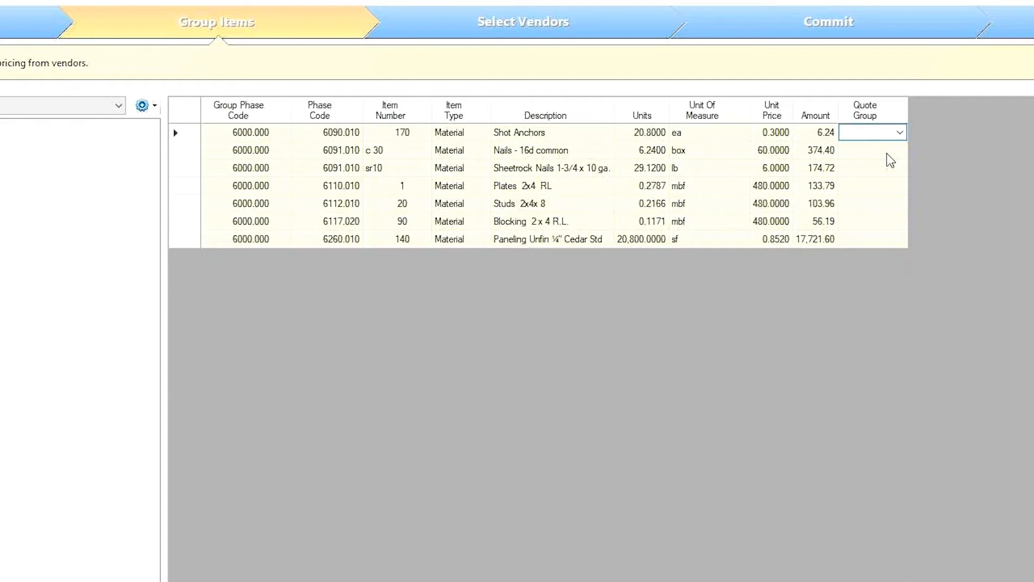
type("Framing")
key("Tab")
Assign the other material items of group phase 6000.000, from Nails - 16d common to the cedar paneling, to the Framing quote group
left_click(860, 136)
left_click(872, 244, "shift")
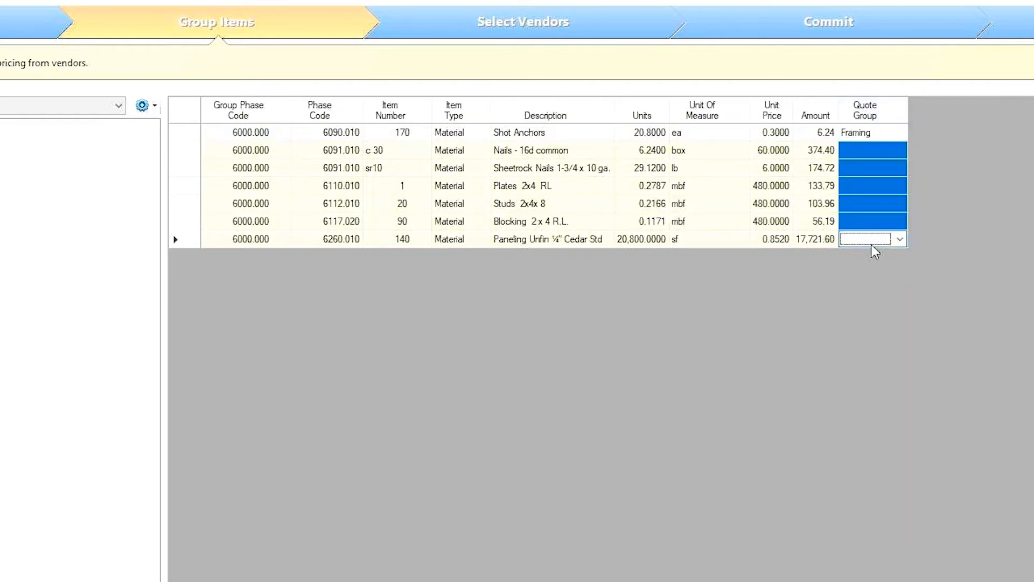
type("Framing Framing Framing Framing Framing Framing")
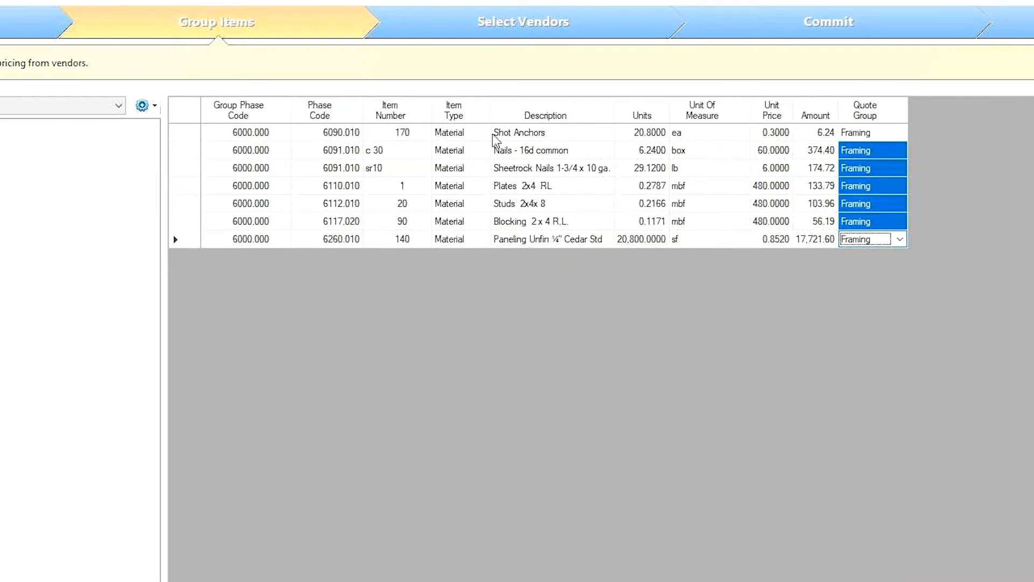
Go to the Select Vendors stage and filter the Framing group's list of available vendors by the Framing trade
left_click(529, 28)
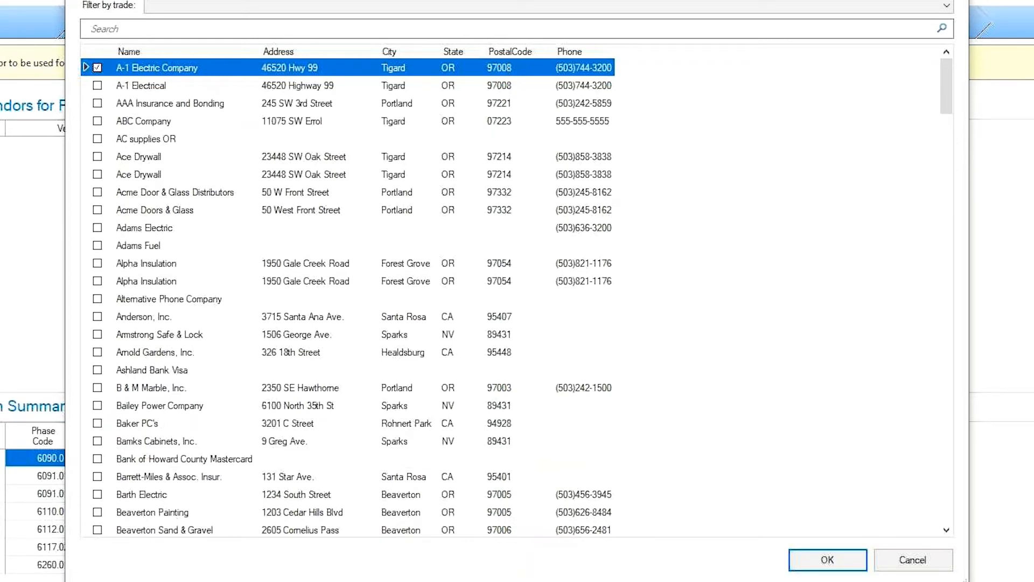
left_click(209, 6)
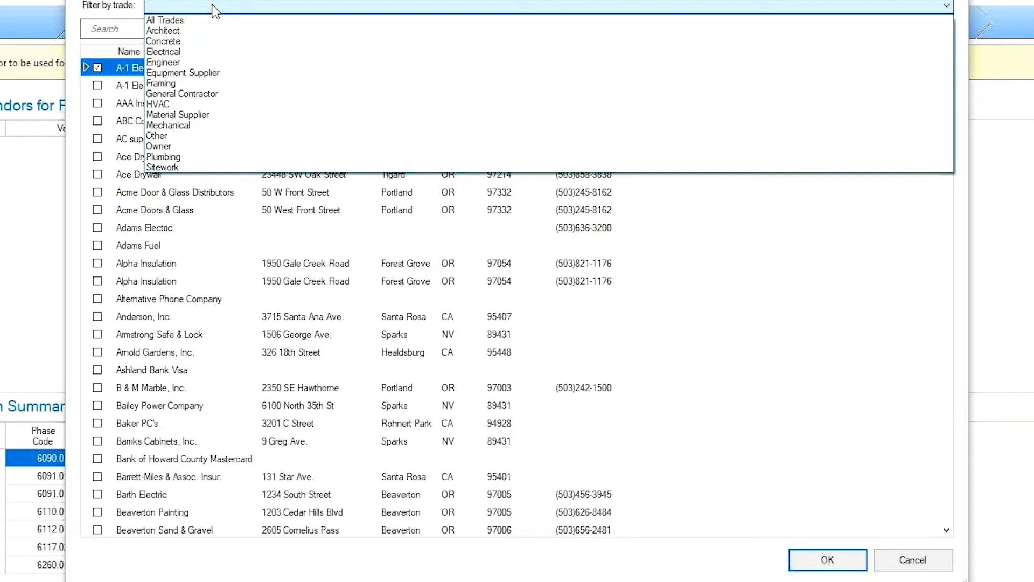
left_click(173, 83)
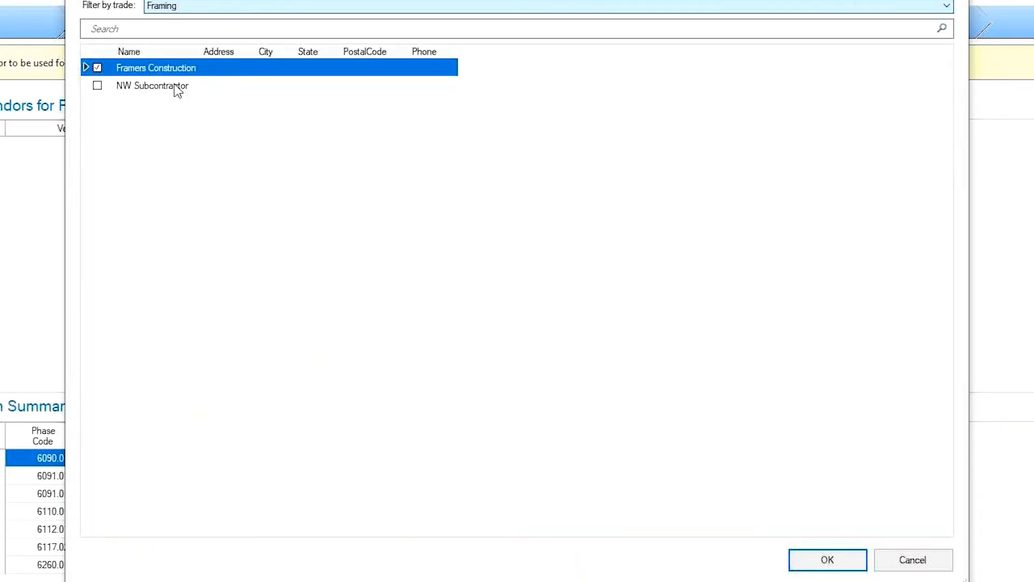
Set the trade filter to All Trades, search the vendors for AA, and clear the search
left_click(182, 6)
left_click(162, 17)
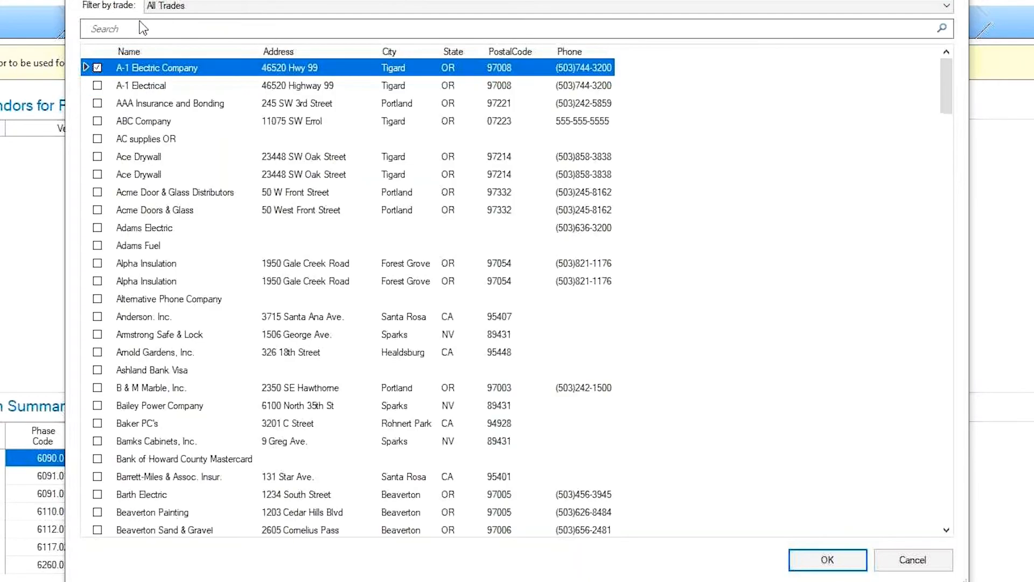
left_click(137, 28)
type("AA")
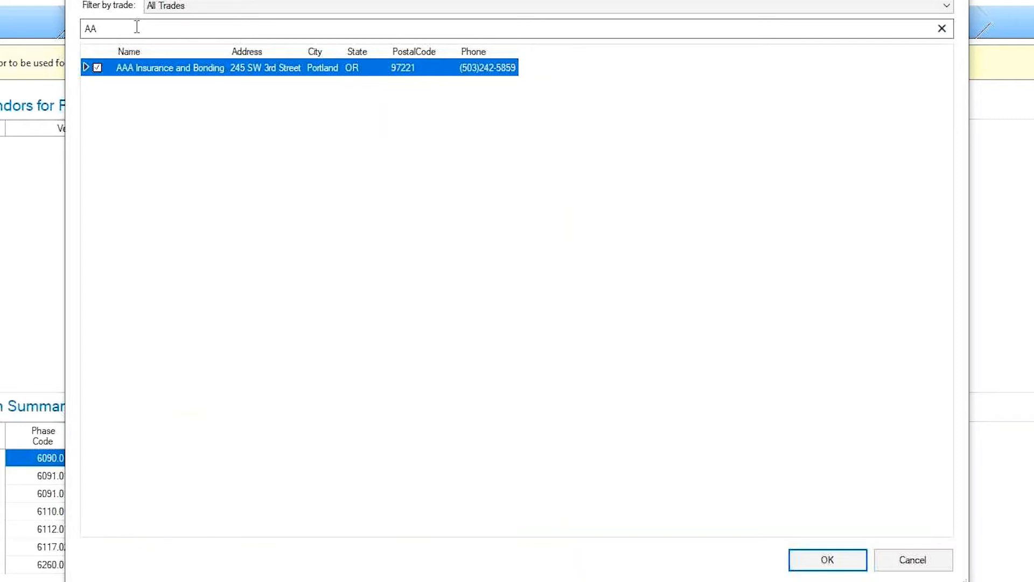
key("BackSpace")
key("BackSpace")
Filter the vendors by the Framing trade and add Framers Construction and NW Subcontractor to the Framing quote group
left_click(180, 8)
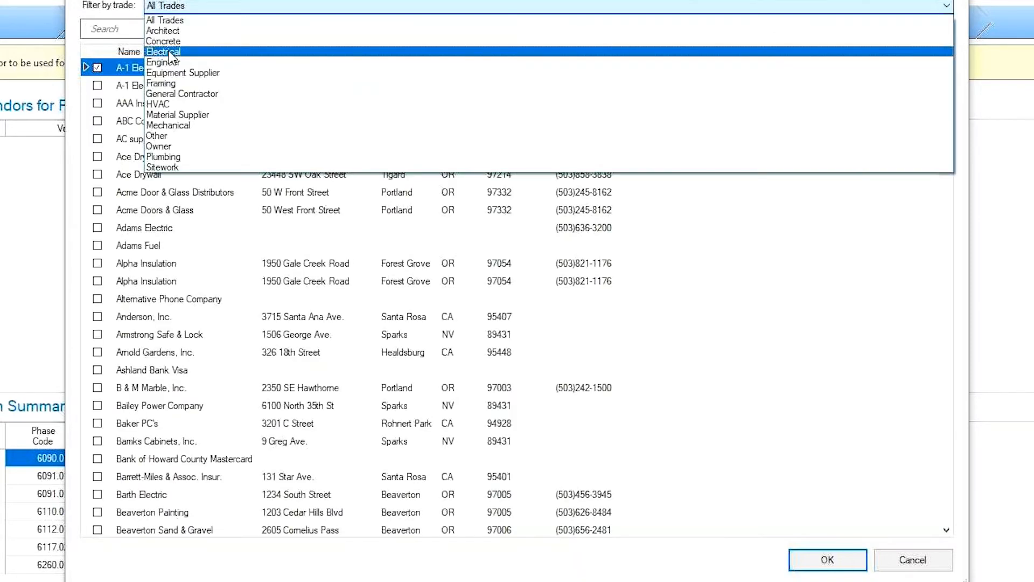
left_click(183, 83)
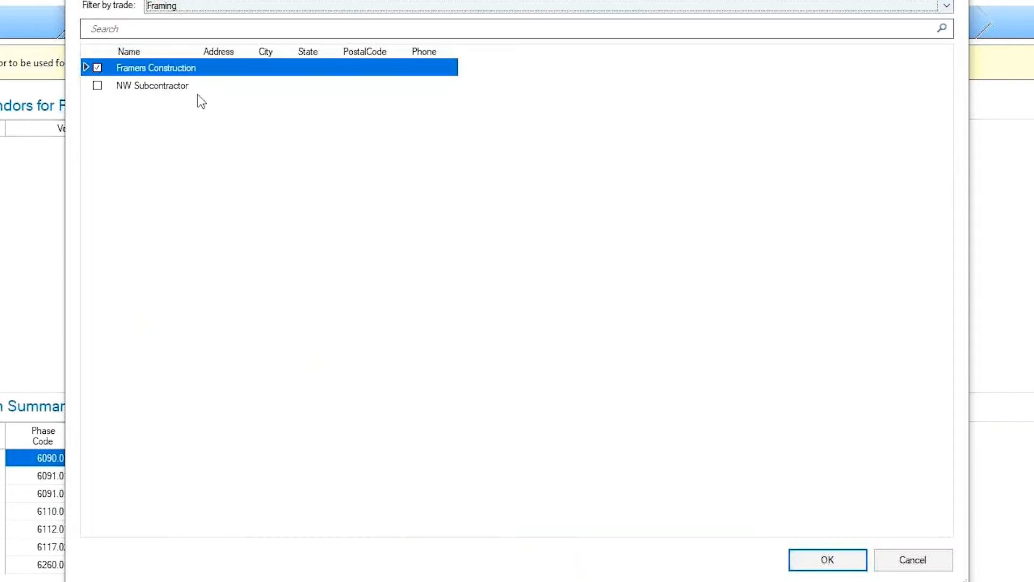
left_click(97, 85)
left_click(827, 559)
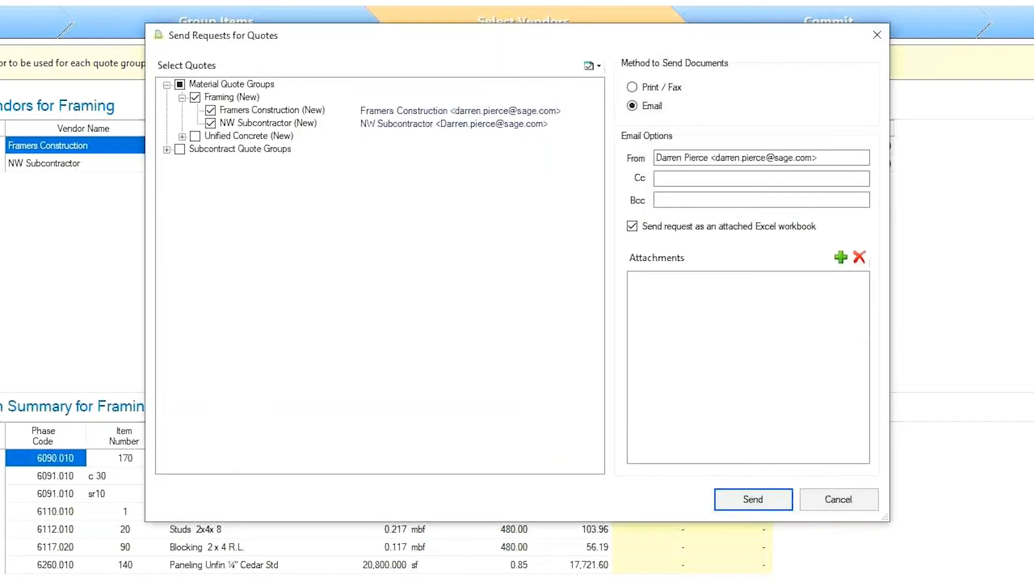
Expand the Unified Concrete and subcontract quote groups in the quote request dialog to review their vendors
left_click_drag(351, 45, 348, 95)
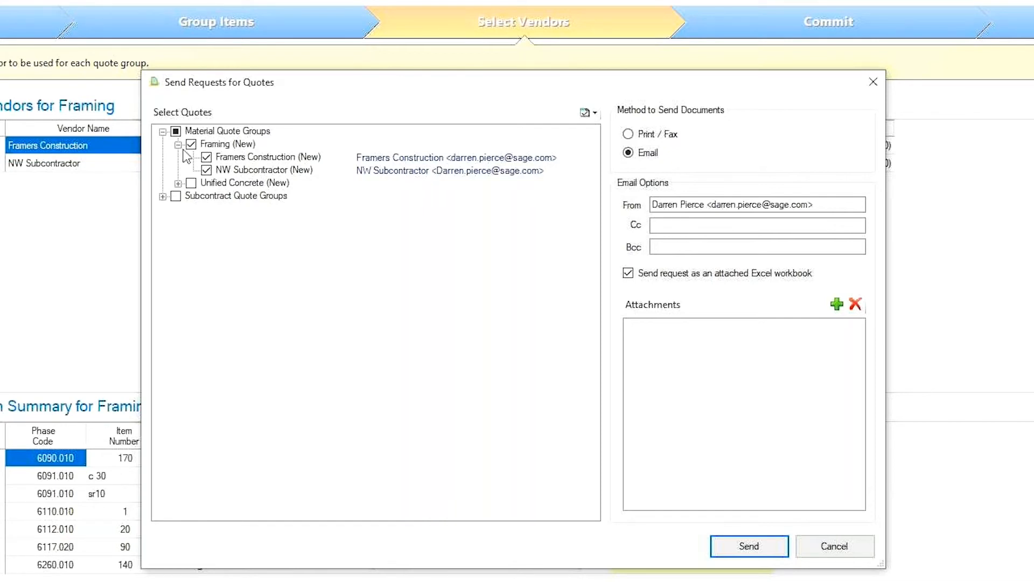
left_click(162, 197)
left_click(178, 183)
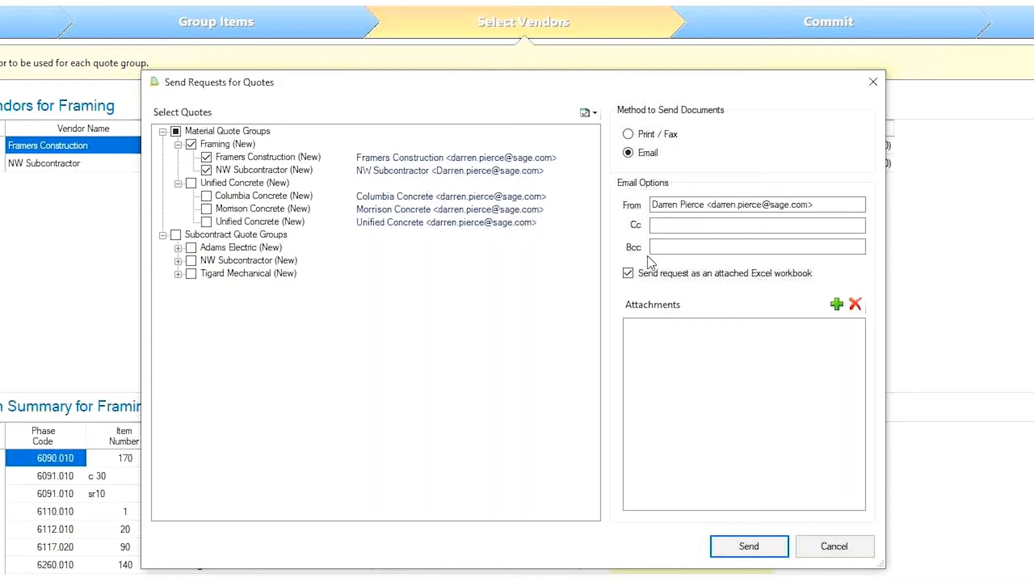
Attach A1.002 - First Floor (1).pdf, email the quote requests to both Framing vendors, and dismiss the email progress window
left_click(836, 304)
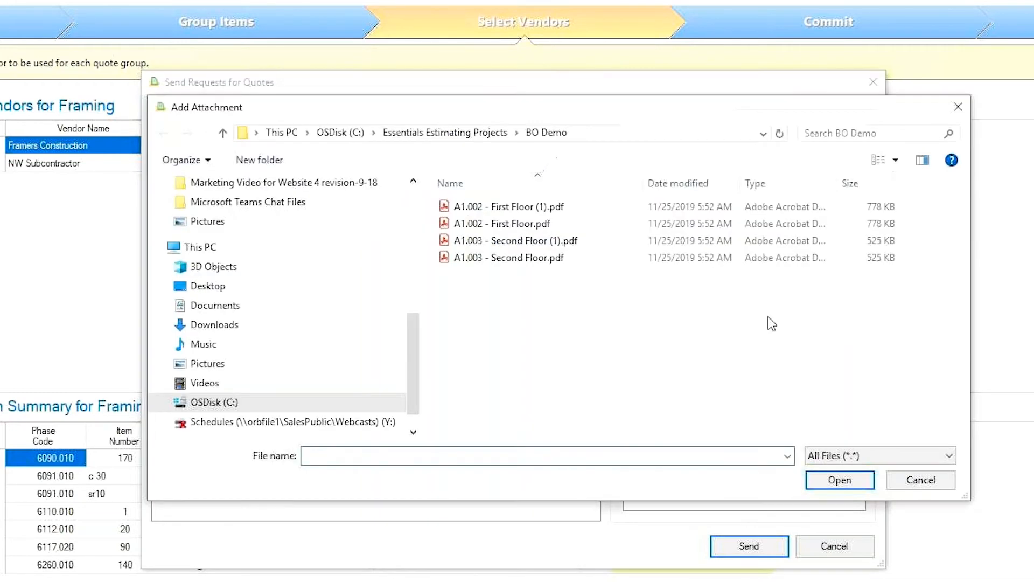
double_click(509, 208)
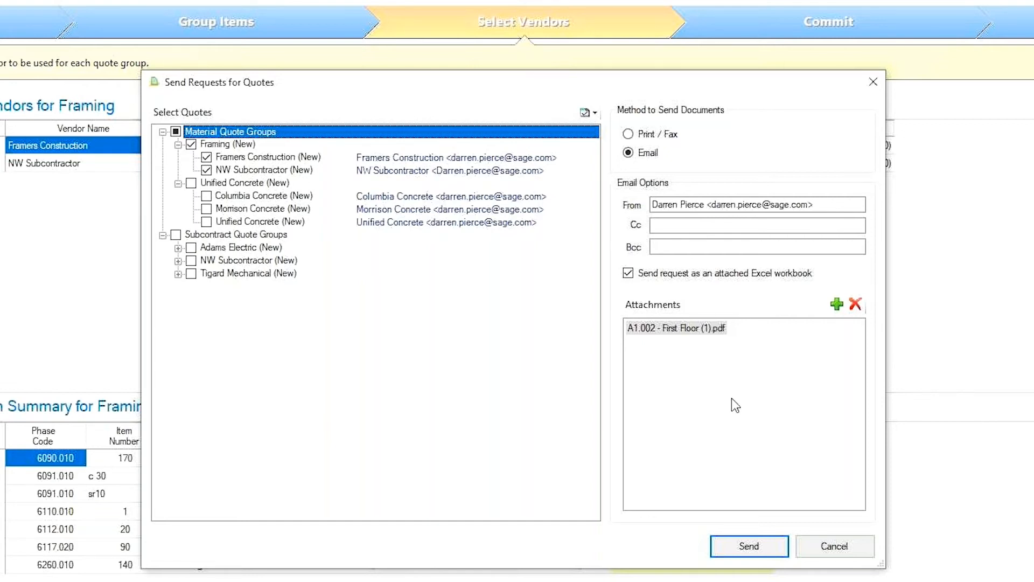
left_click(749, 546)
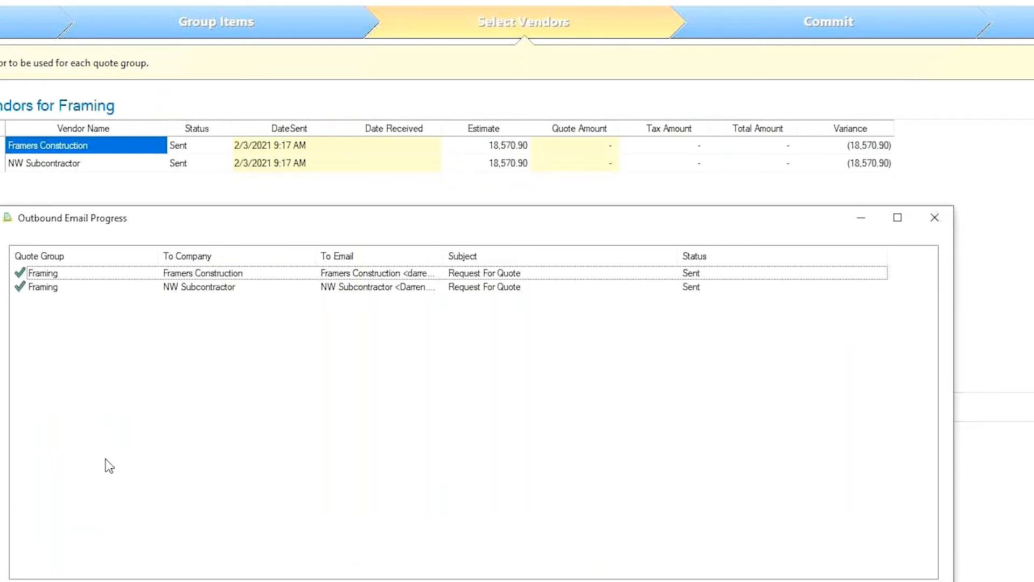
left_click_drag(264, 216, 281, 226)
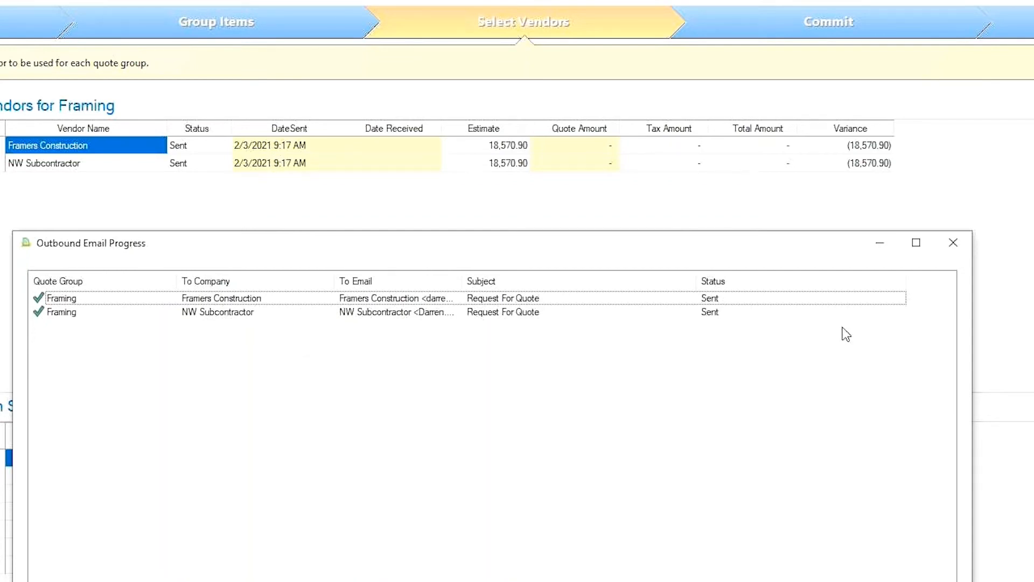
left_click(951, 246)
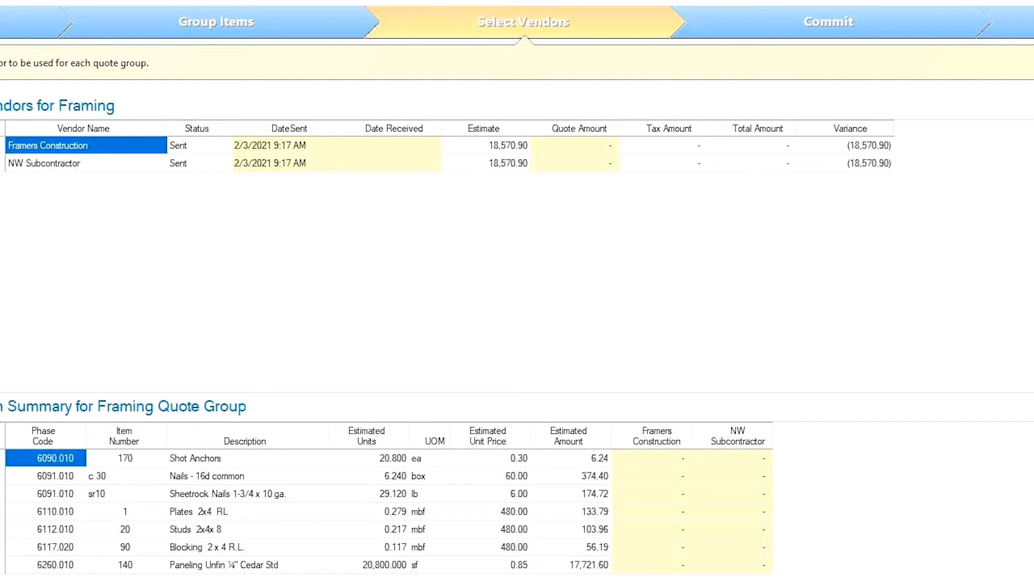
Switch to the Outlook inbox, open the received Request For Quote email, review its message, and open the attached RequestForQuote.xlsx workbook
mouse_move(197, 581)
left_click(131, 581)
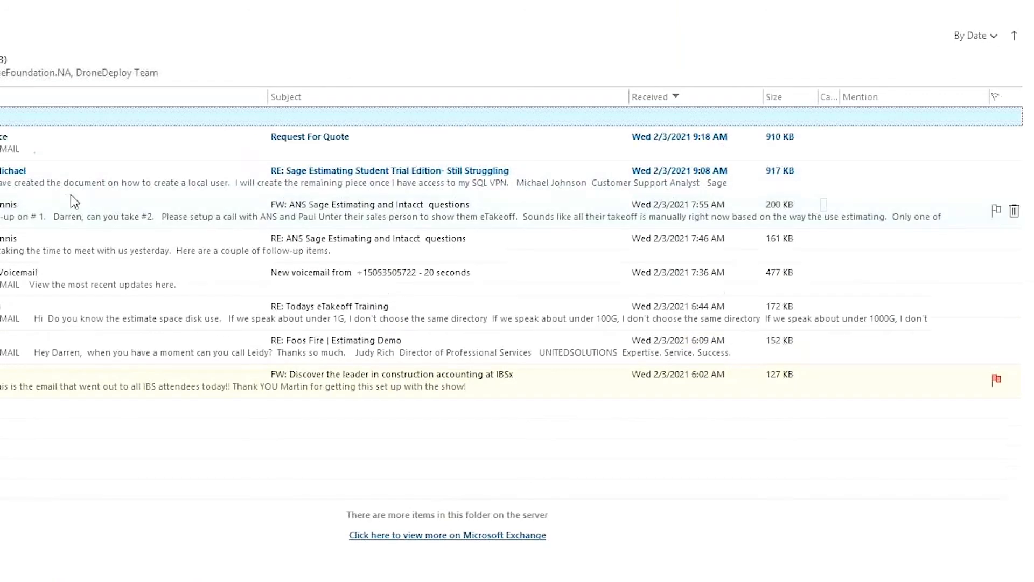
left_click(178, 150)
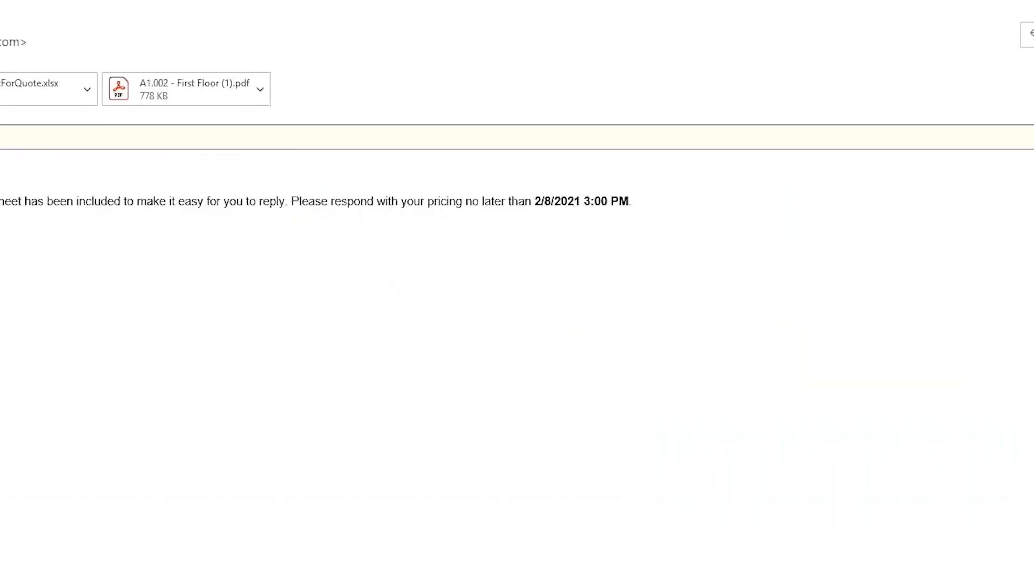
left_click_drag(0, 204, 522, 215)
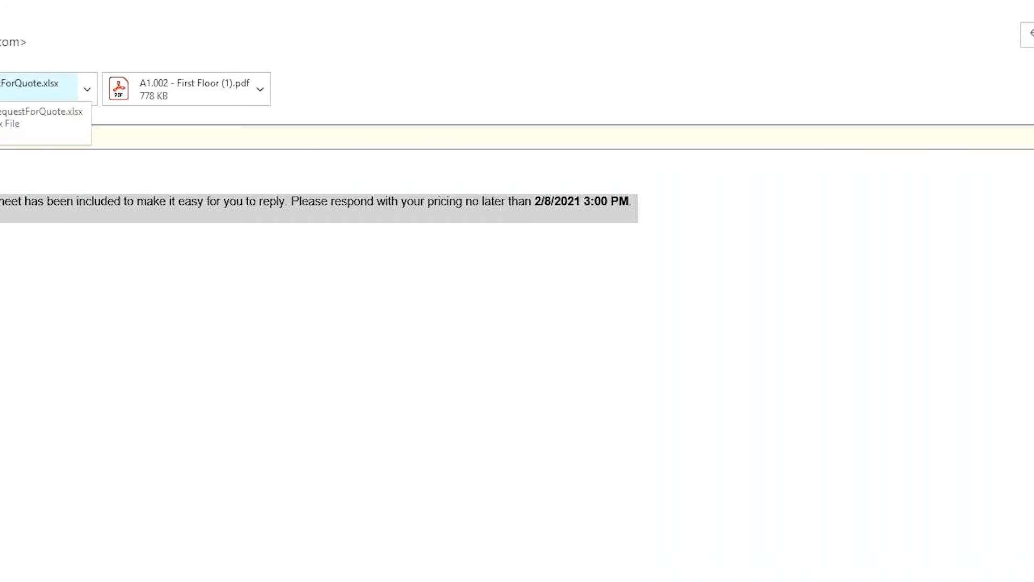
left_click(1, 90)
double_click(1, 91)
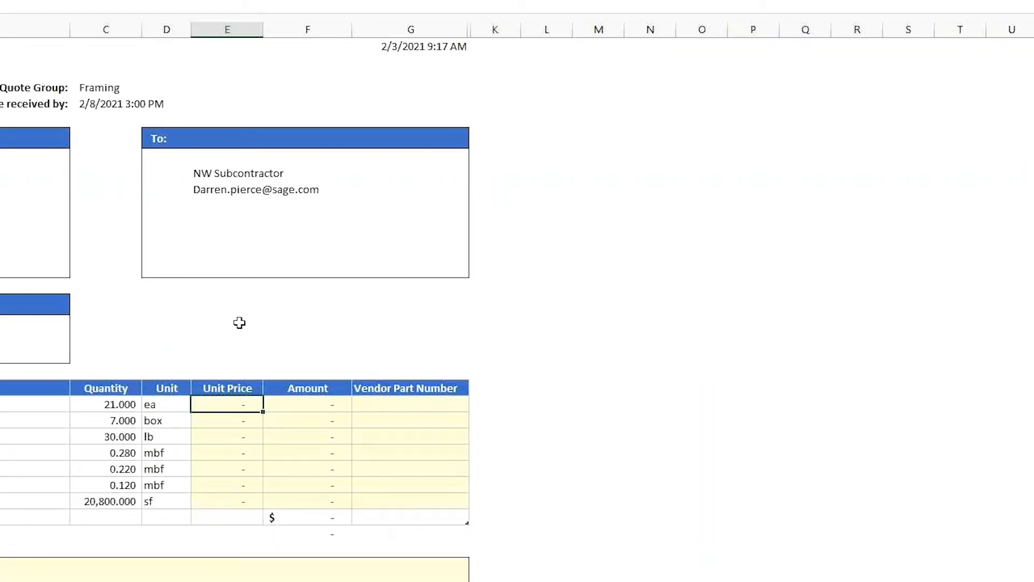
Enter a unit price of 5 for the first item in the quote workbook and fill it down to all seven items
scroll(239, 322, "down", 1)
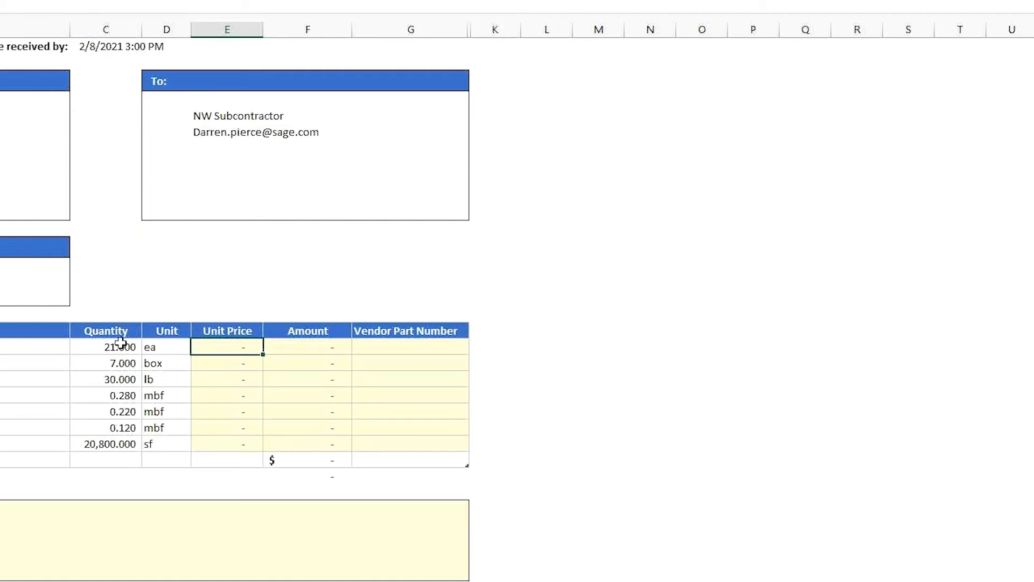
type("5")
key("Tab")
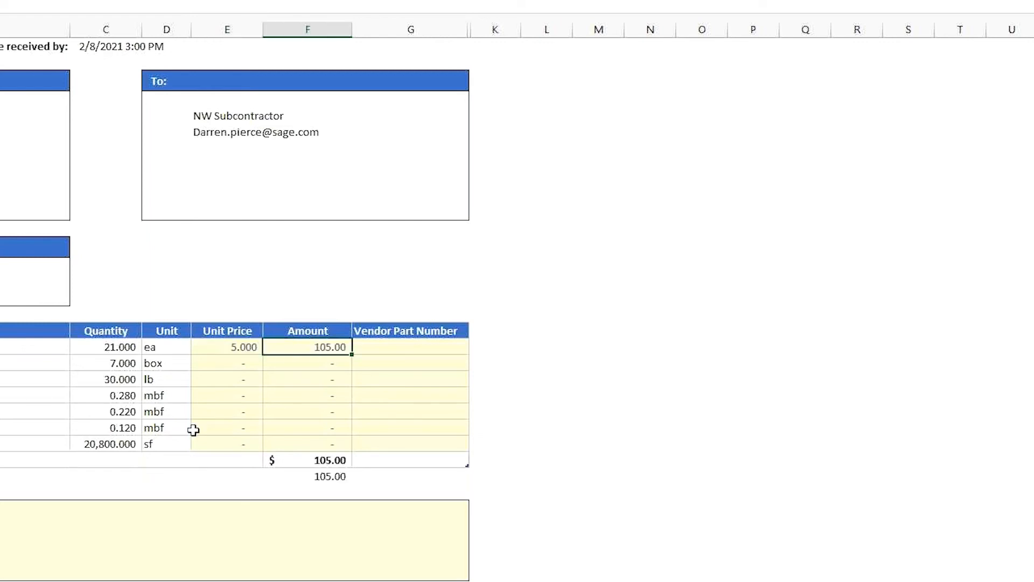
left_click(246, 349)
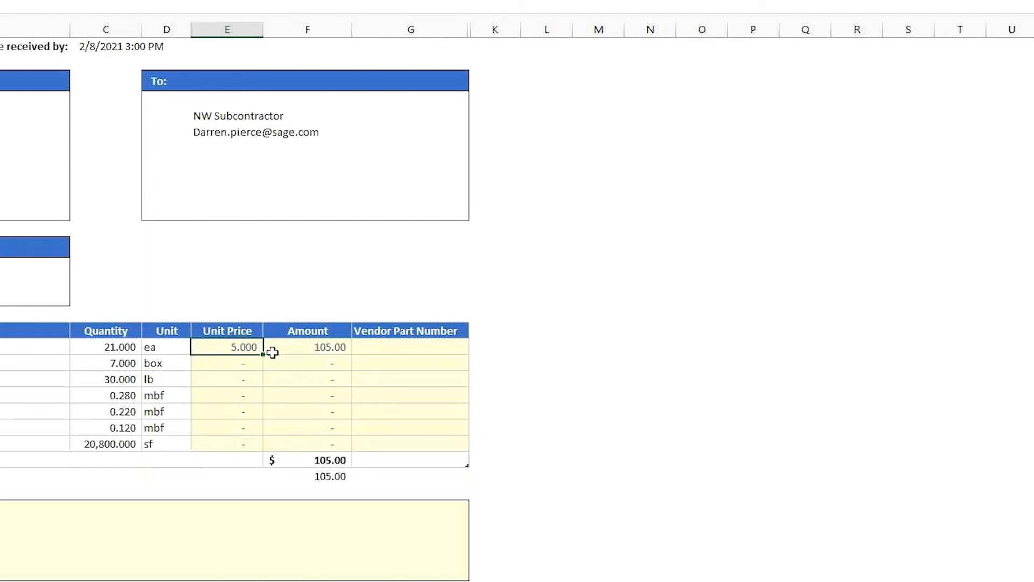
left_click_drag(264, 355, 263, 450)
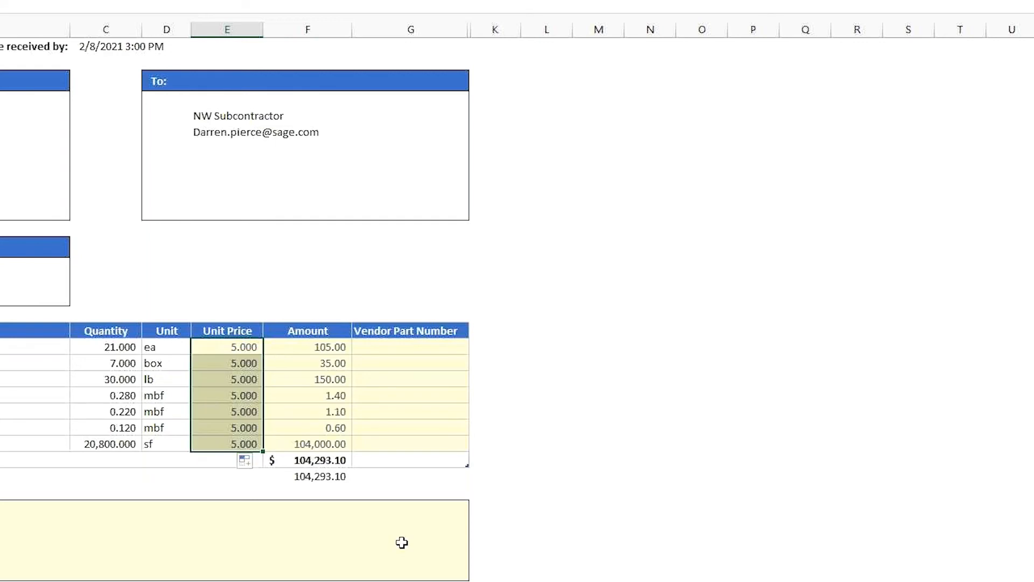
Save the completed quote workbook as Presentation Quote.xlsx in the BO Demo folder, close it, and switch back to the buyout program
left_click(402, 542)
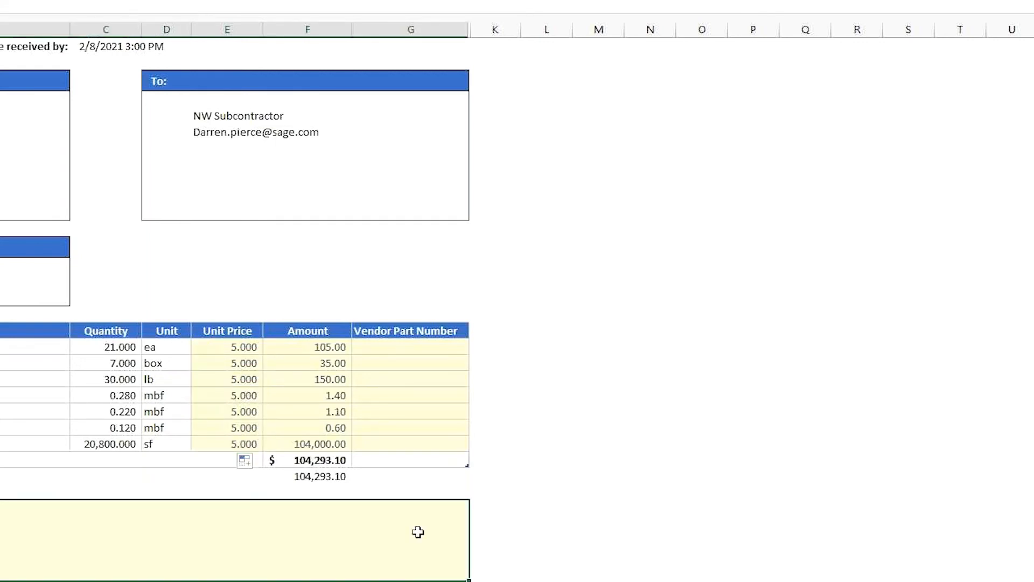
left_click(326, 481)
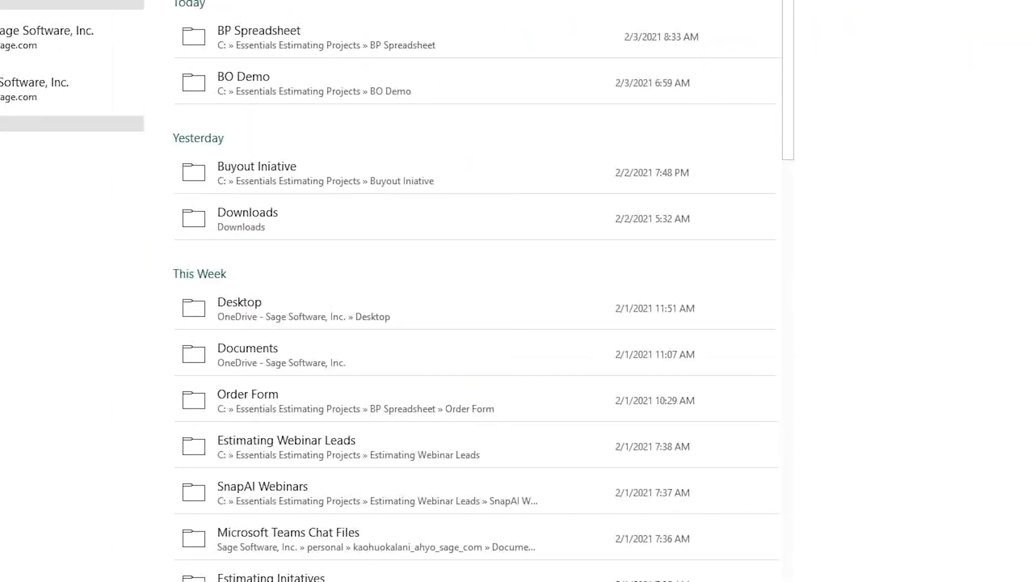
left_click(65, 232)
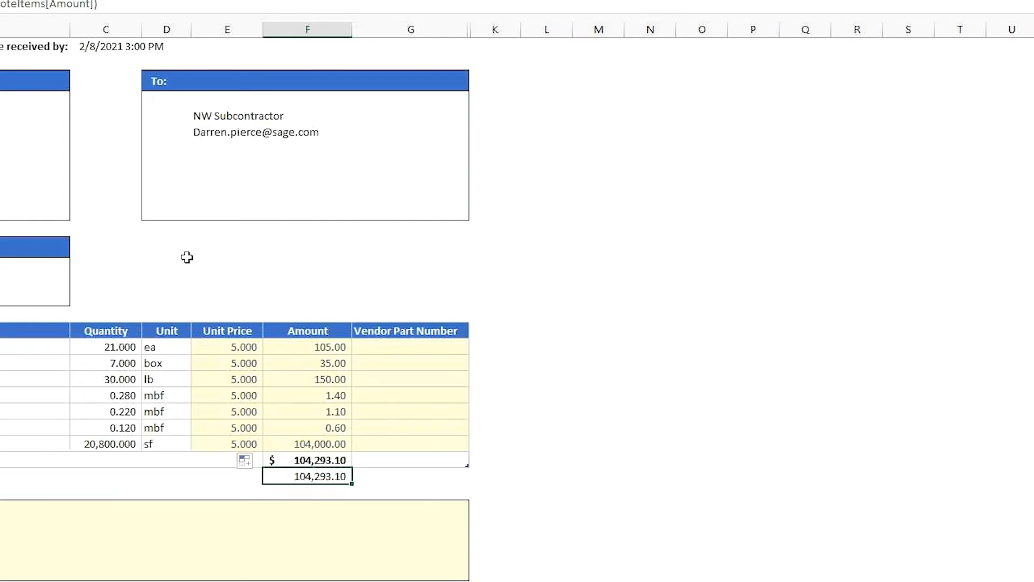
key("ctrl+s")
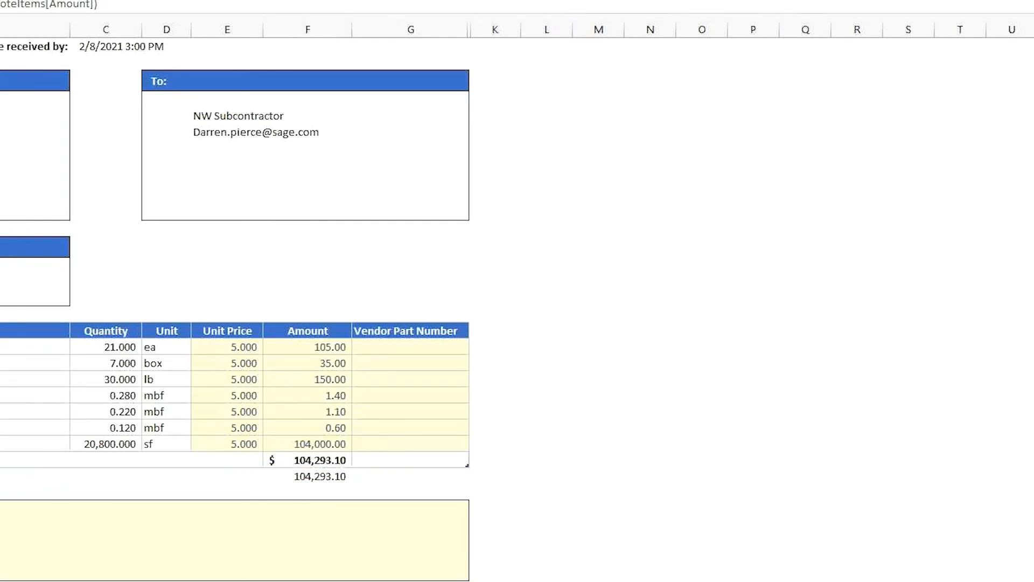
key("alt+F4")
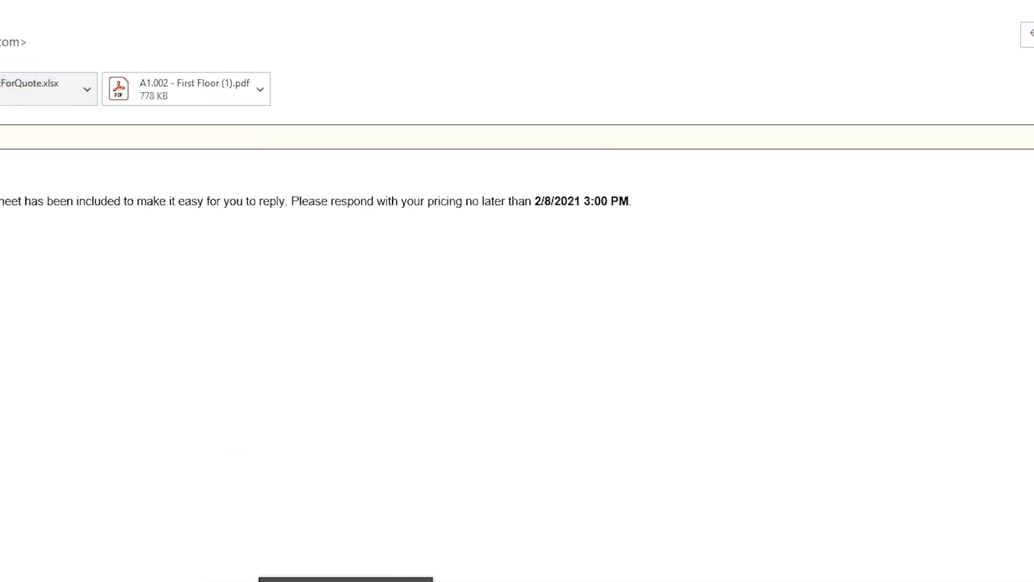
left_click(323, 579)
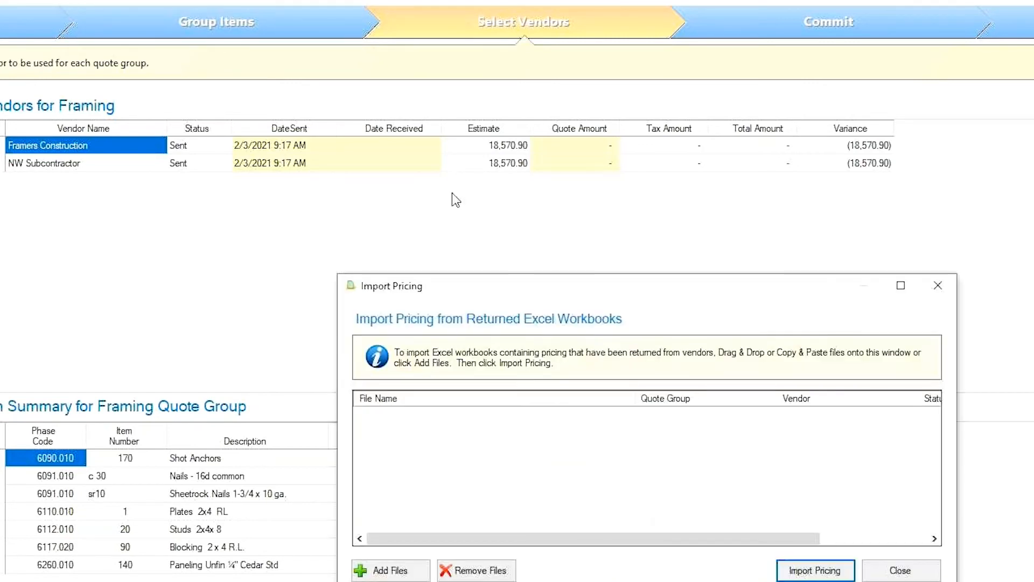
left_click_drag(478, 285, 527, 233)
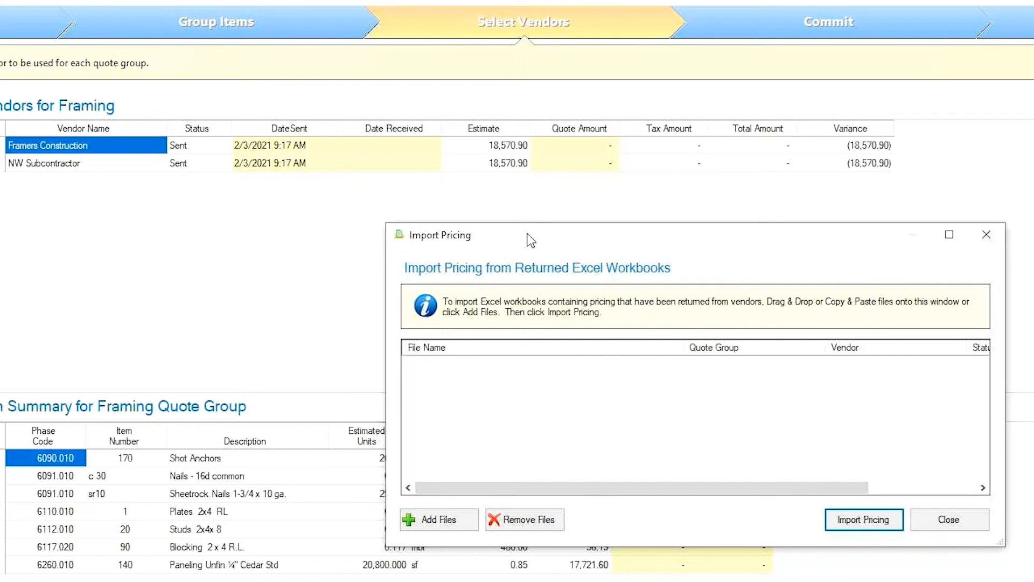
left_click(439, 520)
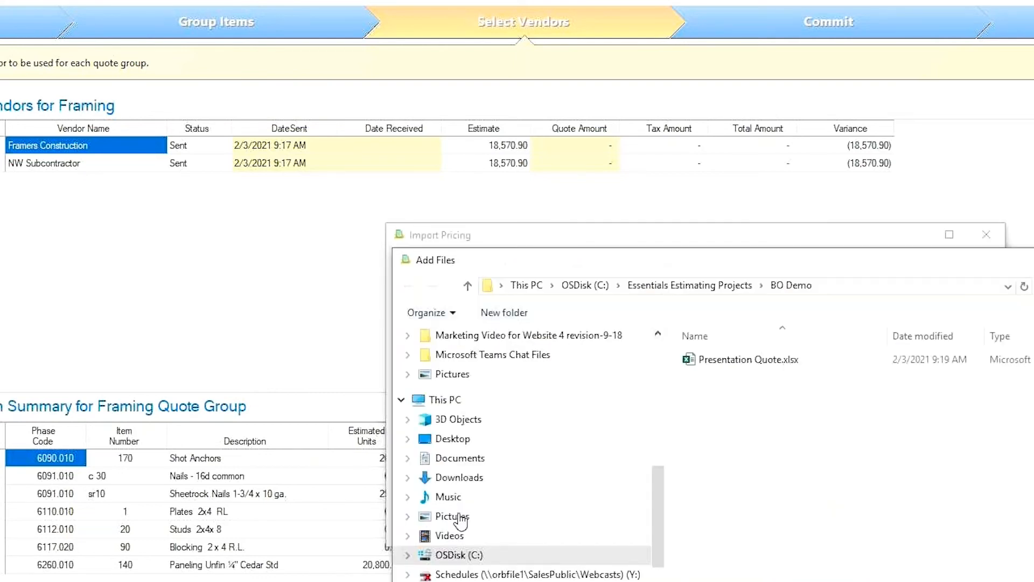
left_click(654, 442)
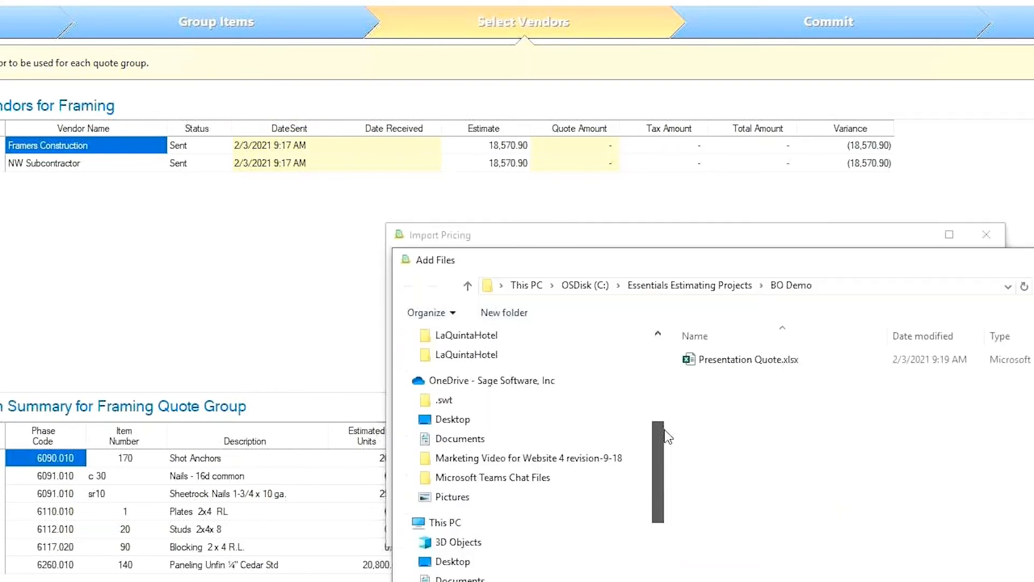
left_click_drag(668, 438, 666, 372)
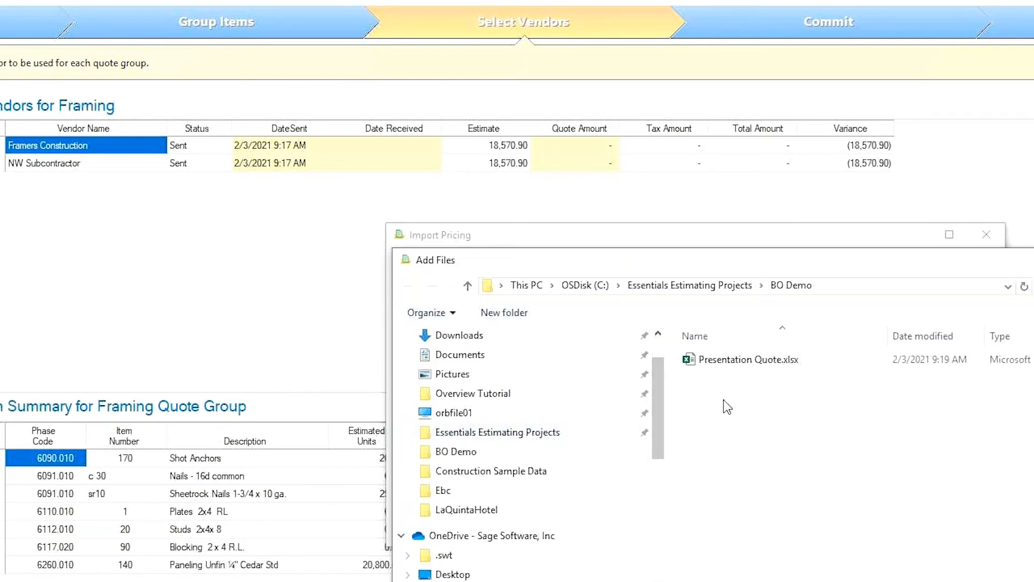
double_click(735, 364)
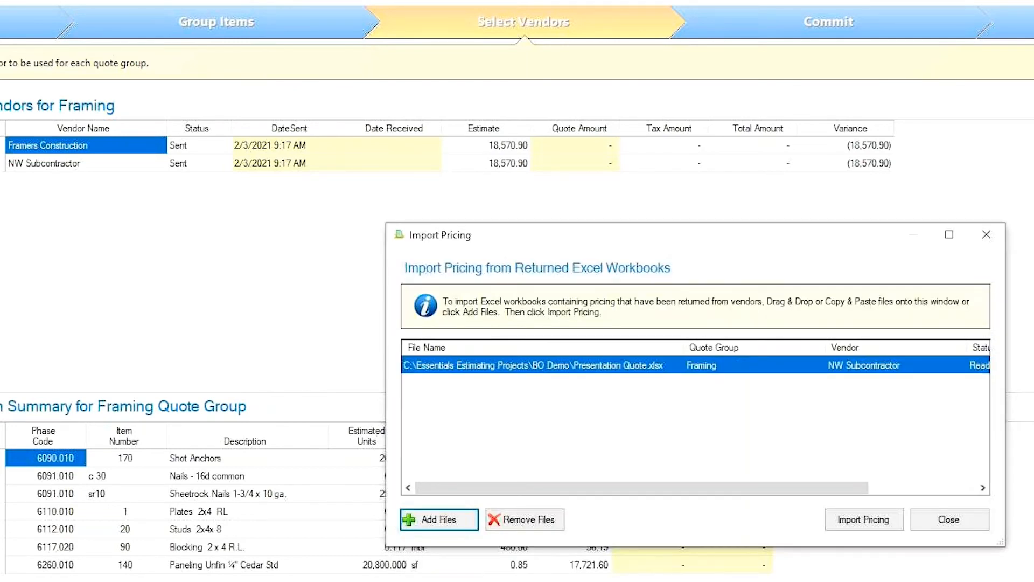
left_click(952, 523)
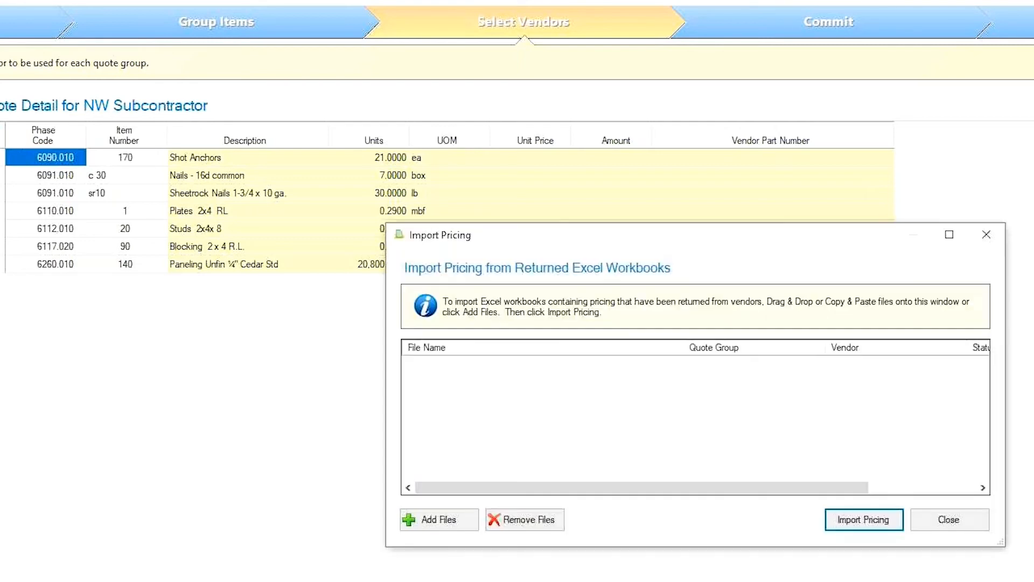
Import the returned pricing from Presentation Quote.xlsx into NW Subcontractor's Framing quote and close the import dialog
left_click(452, 520)
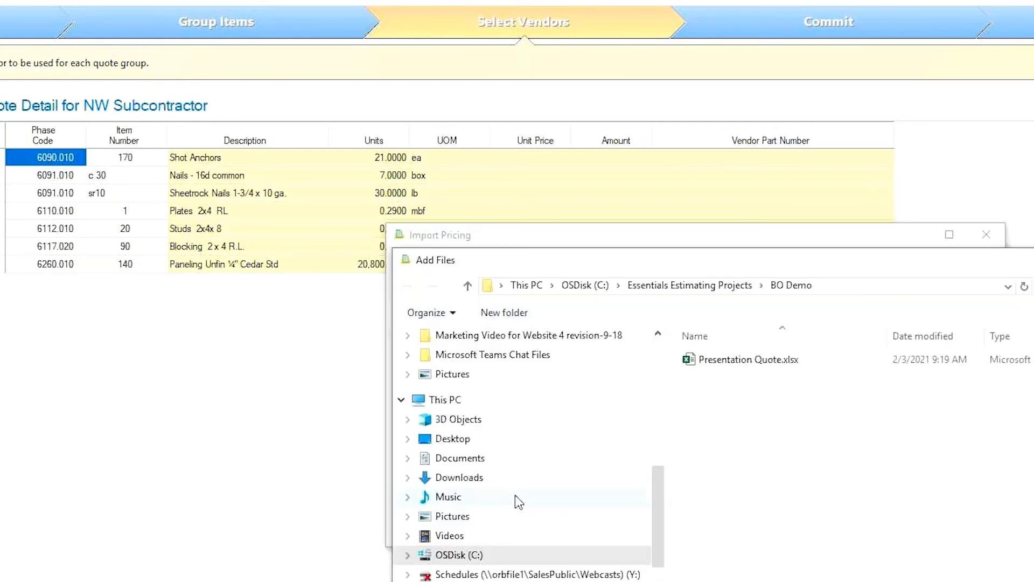
double_click(761, 366)
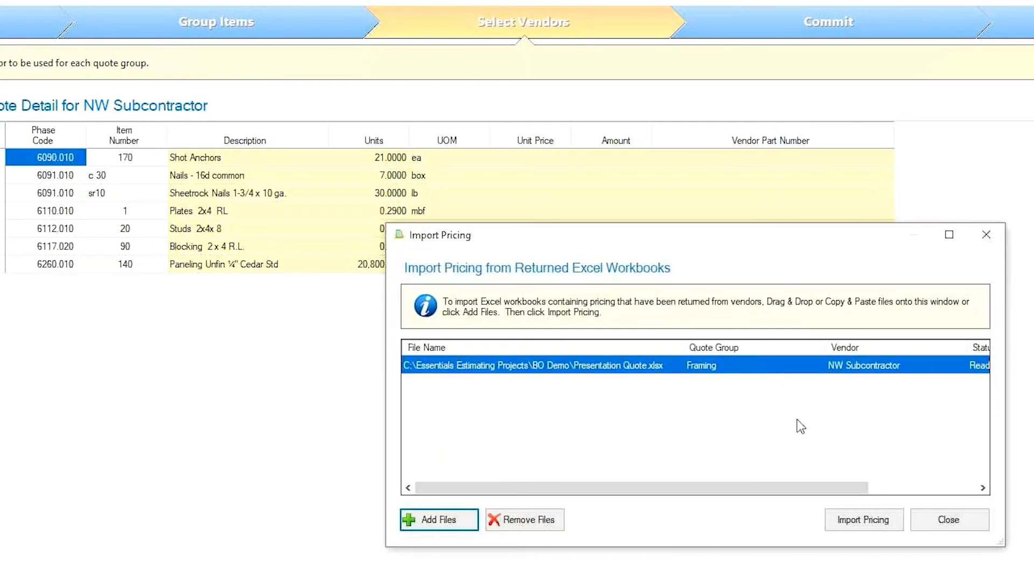
left_click_drag(734, 244, 711, 304)
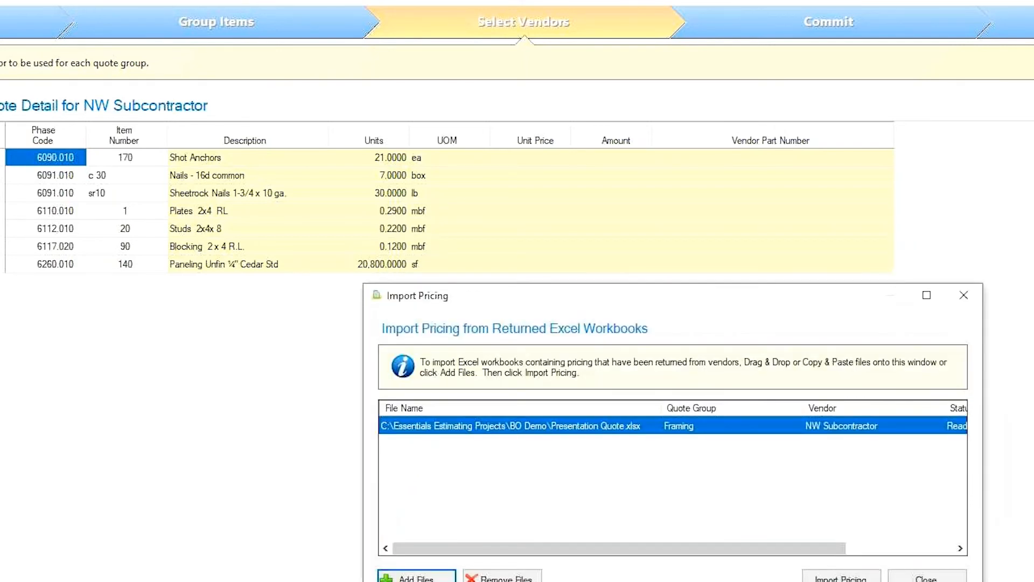
left_click(841, 578)
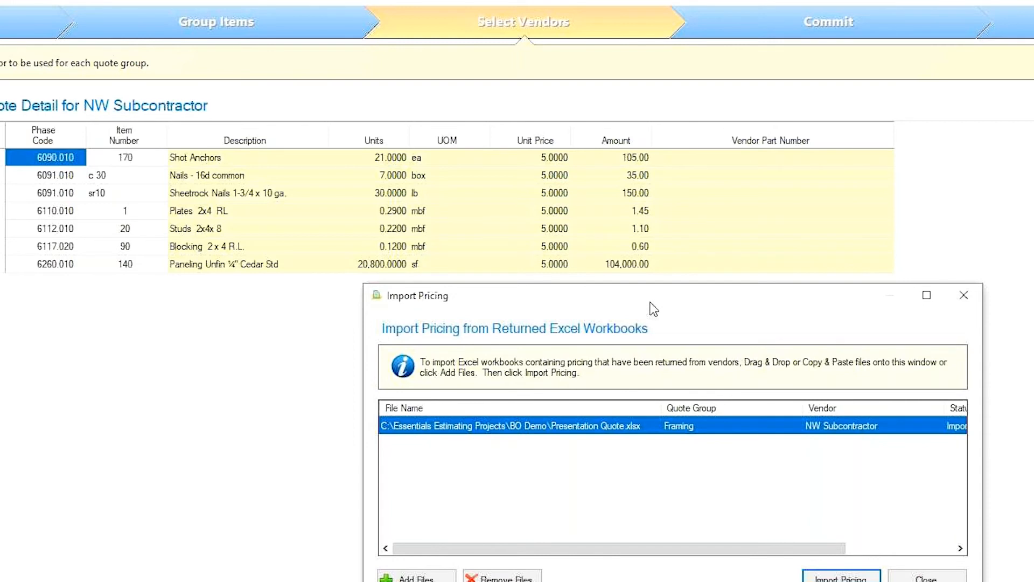
left_click_drag(653, 308, 508, 307)
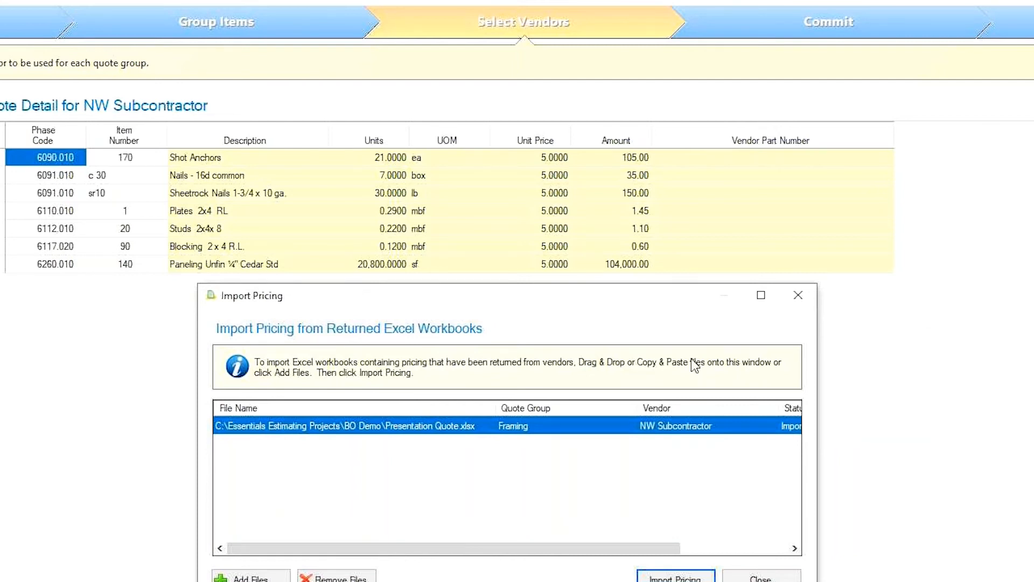
left_click(758, 577)
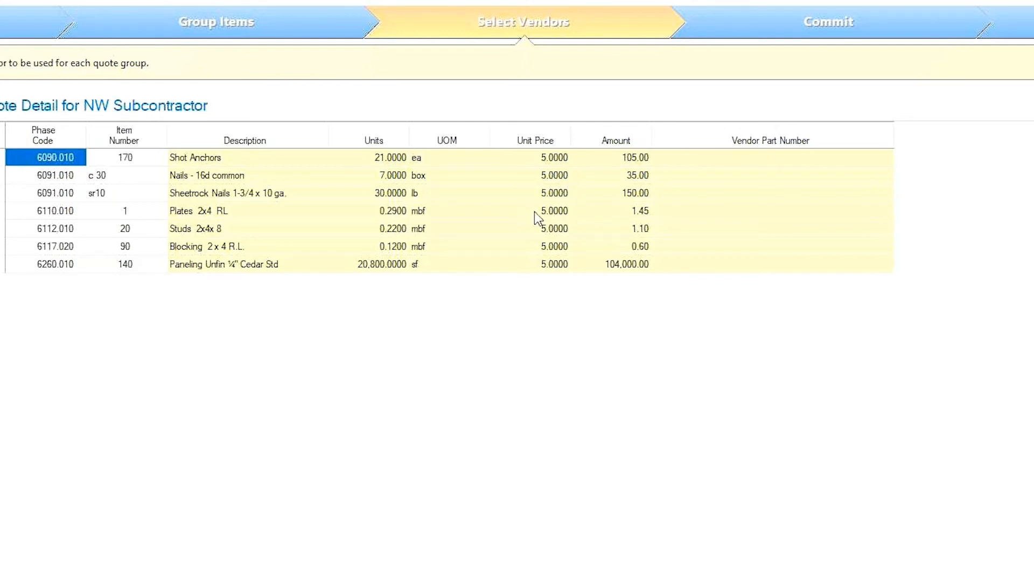
Examine the pricing options for the Shot Anchors amount and the quote actions for Morrison Concrete in the Unified Concrete group
right_click(624, 166)
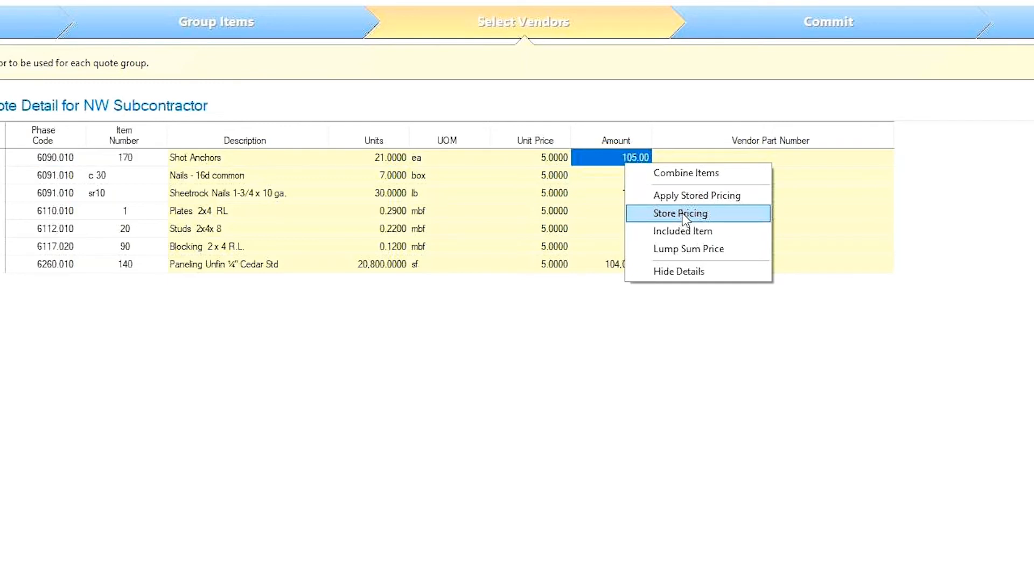
left_click(705, 249)
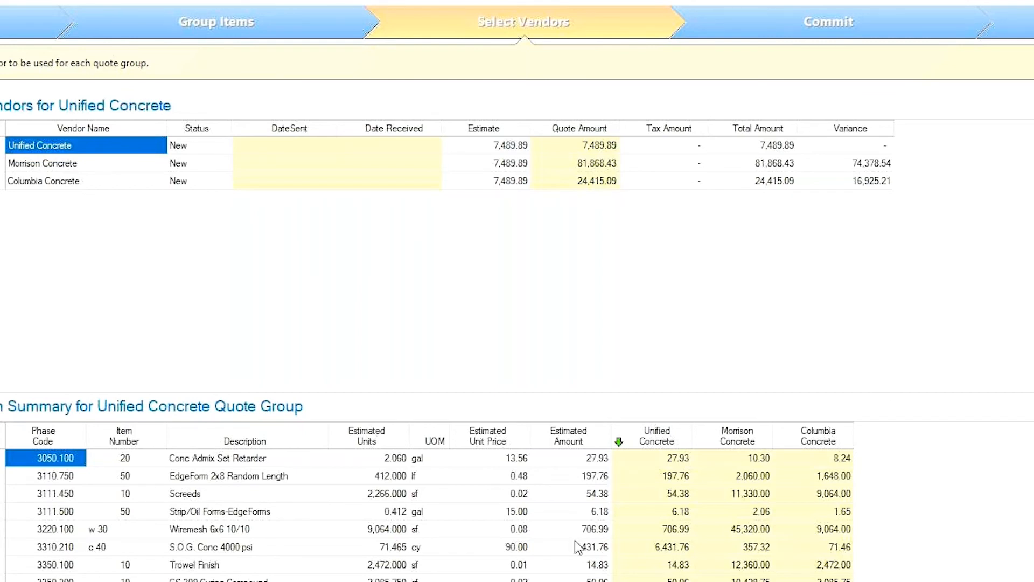
right_click(646, 476)
right_click(659, 459)
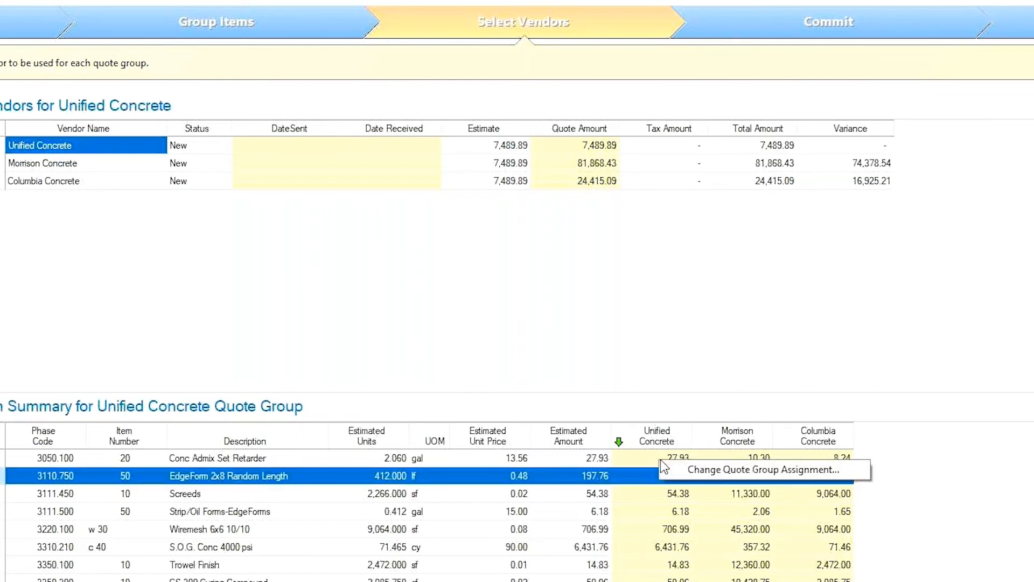
right_click(733, 431)
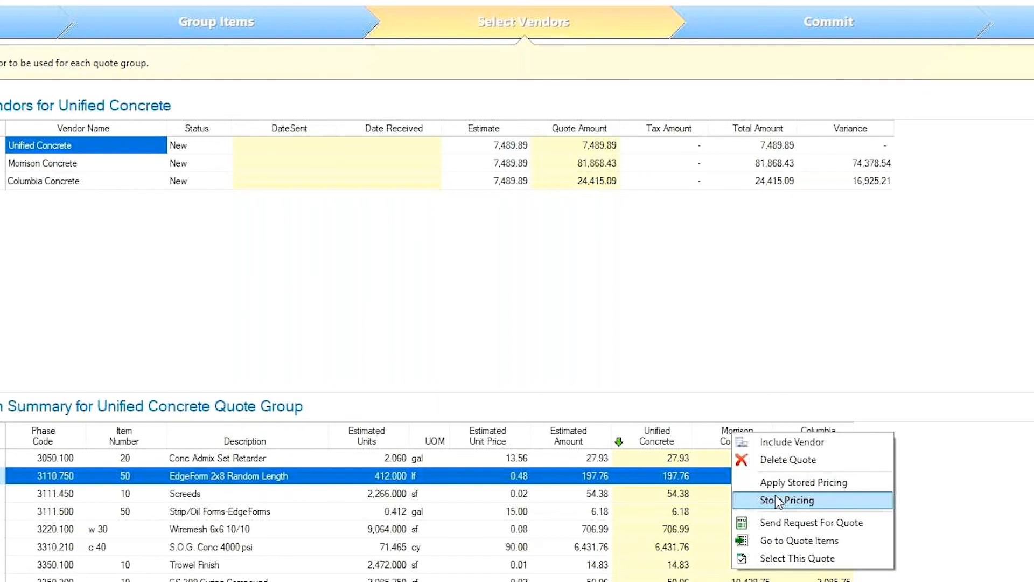
left_click(725, 345)
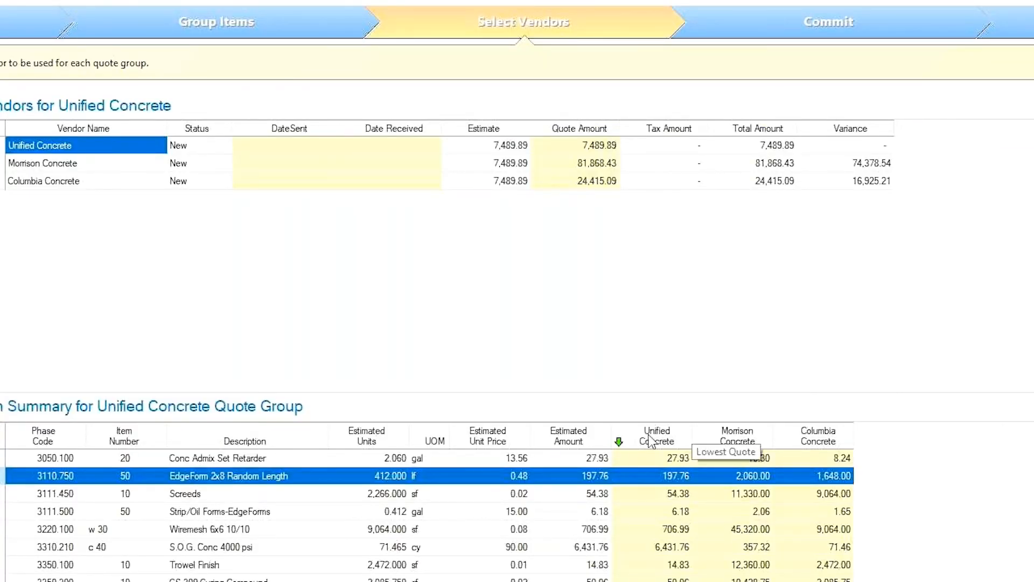
Select Unified Concrete's quote, create its commitment in Sage 300 Construction and Real Estate, and close the resulting commitments journal
right_click(666, 435)
left_click(699, 567)
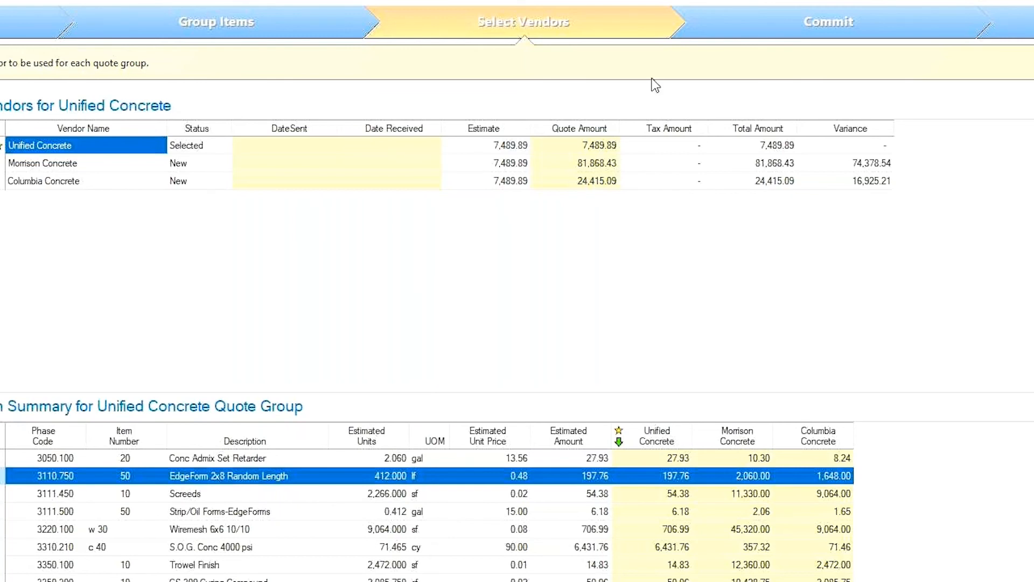
left_click(887, 16)
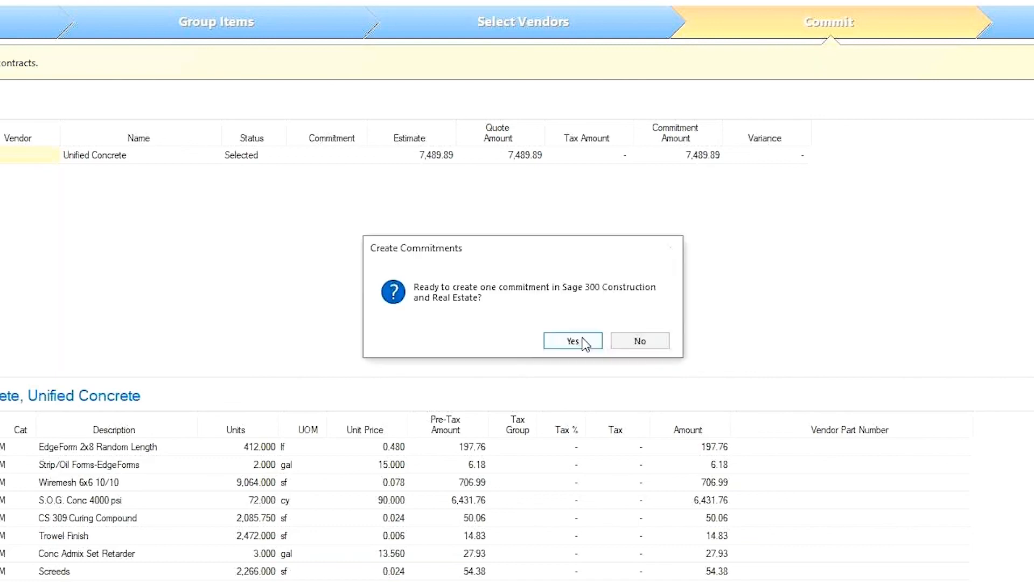
left_click(584, 342)
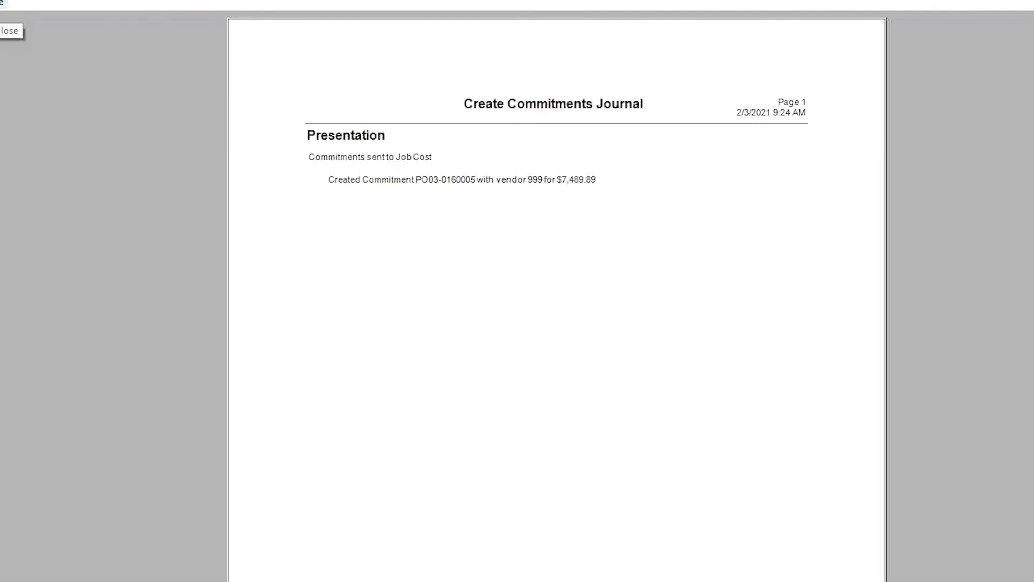
left_click(2, 3)
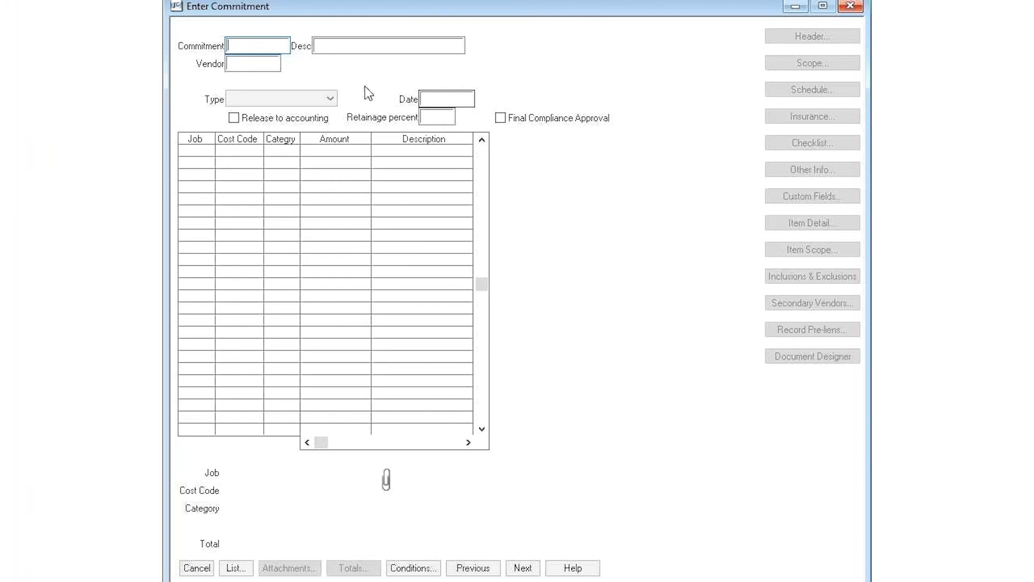
Switch to the Enter Commitment window, open the Unified Concrete purchase order to review its line items, and cancel out of it
double_click(278, 44)
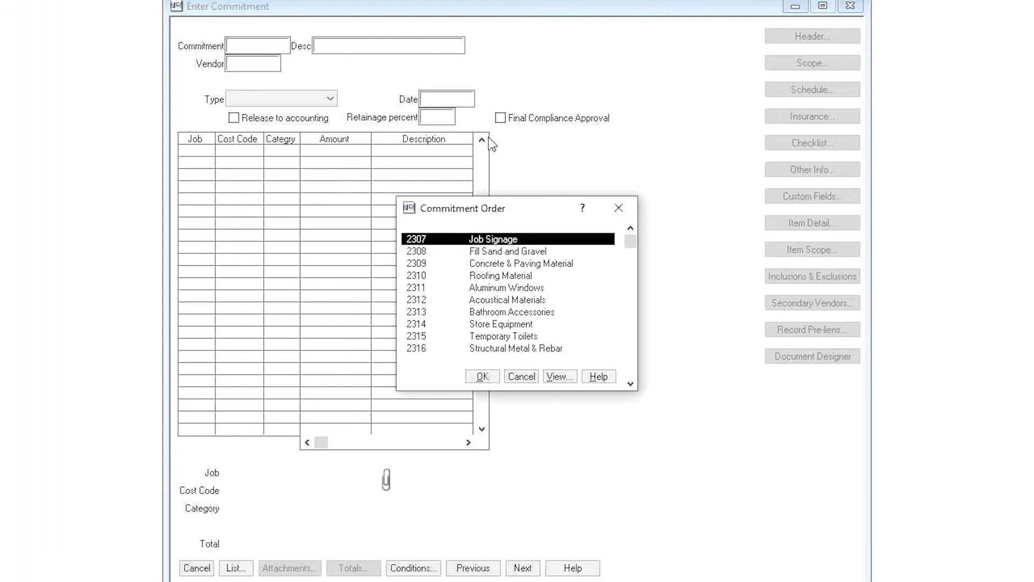
left_click_drag(630, 241, 637, 382)
double_click(497, 353)
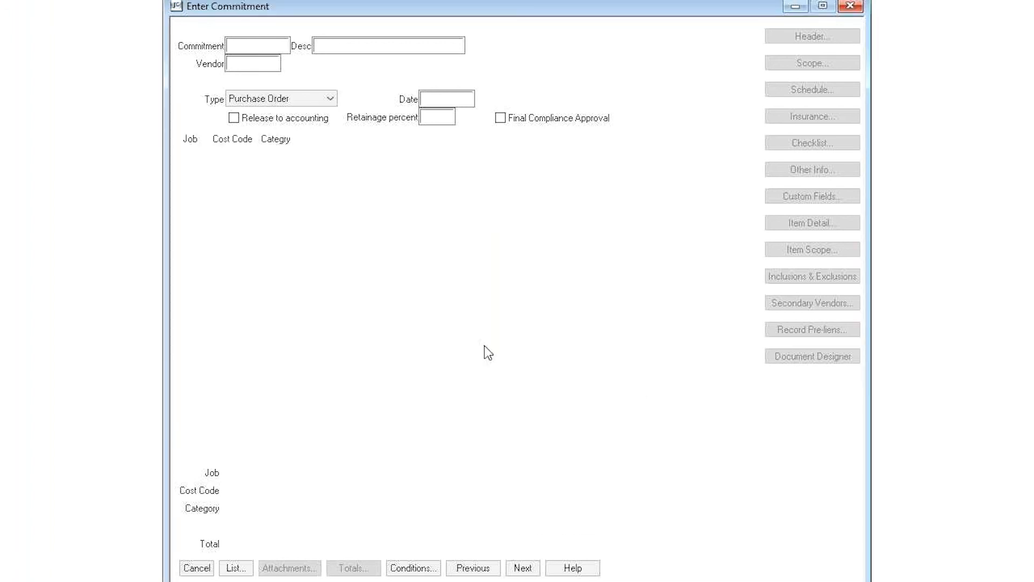
left_click(426, 99)
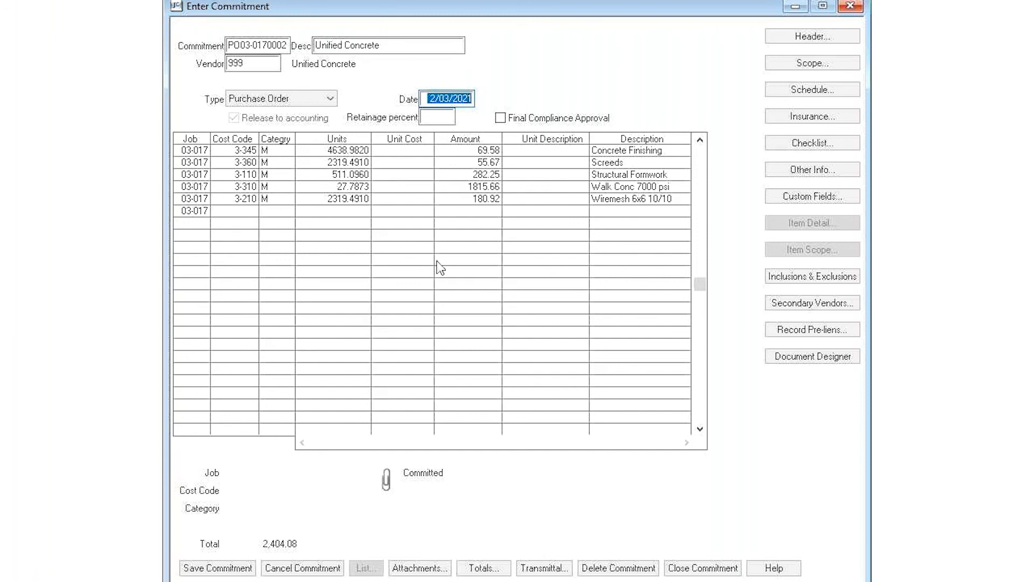
left_click(300, 567)
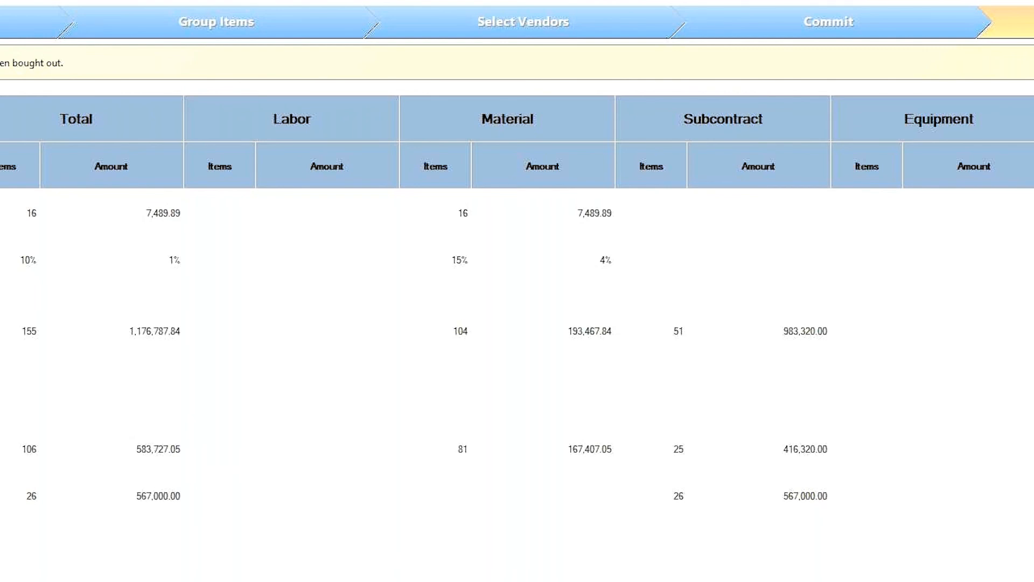
mouse_move(276, 581)
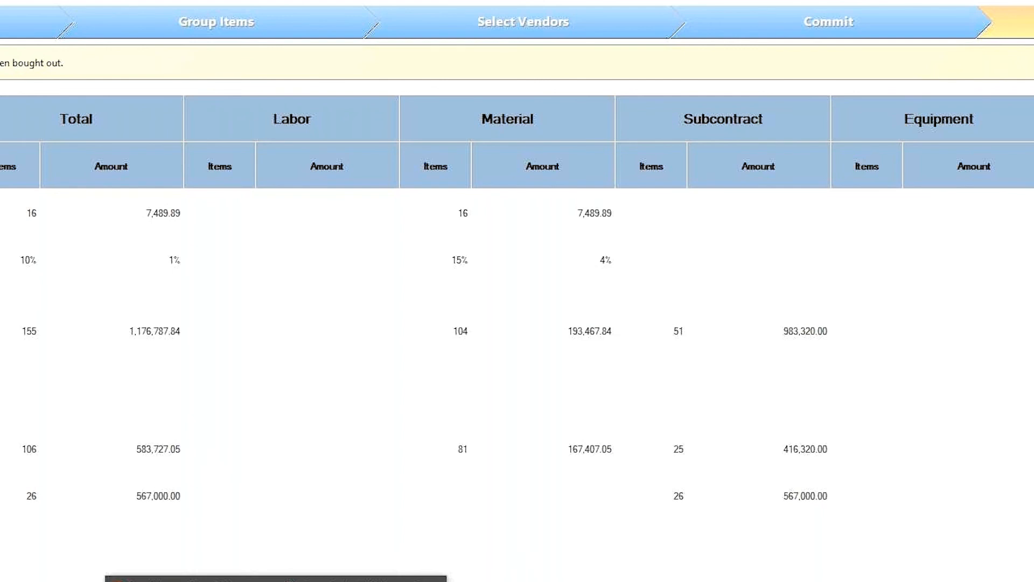